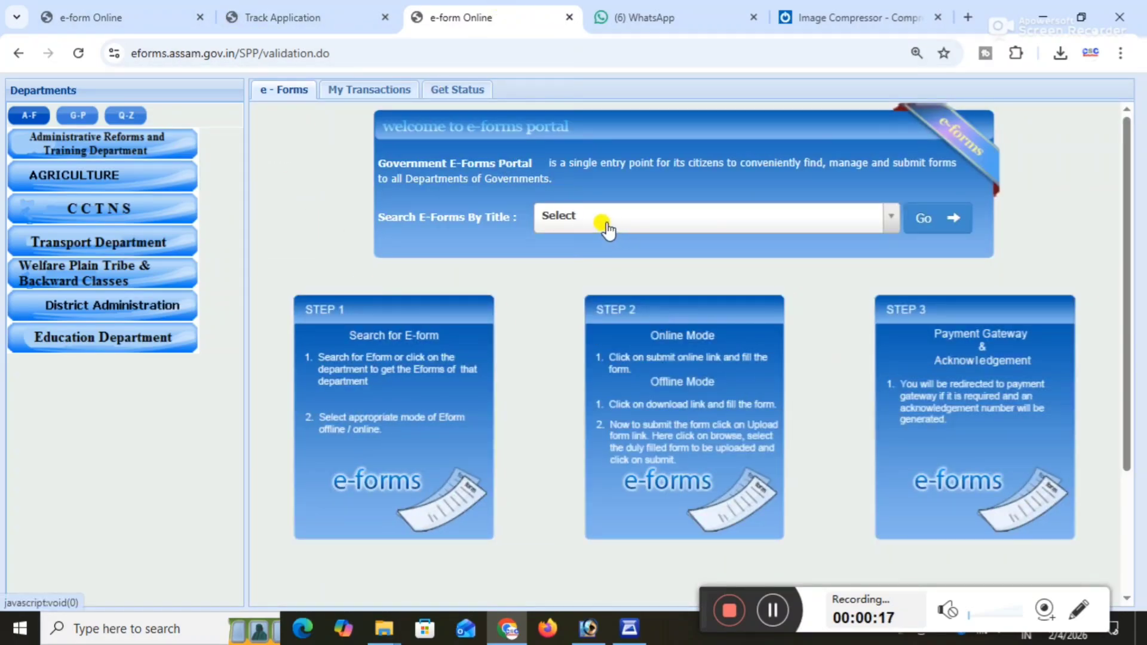
Search the e-forms by title for INCOME CERTIFICATE.
{"action": "left_click", "coordinate": [565, 228]}
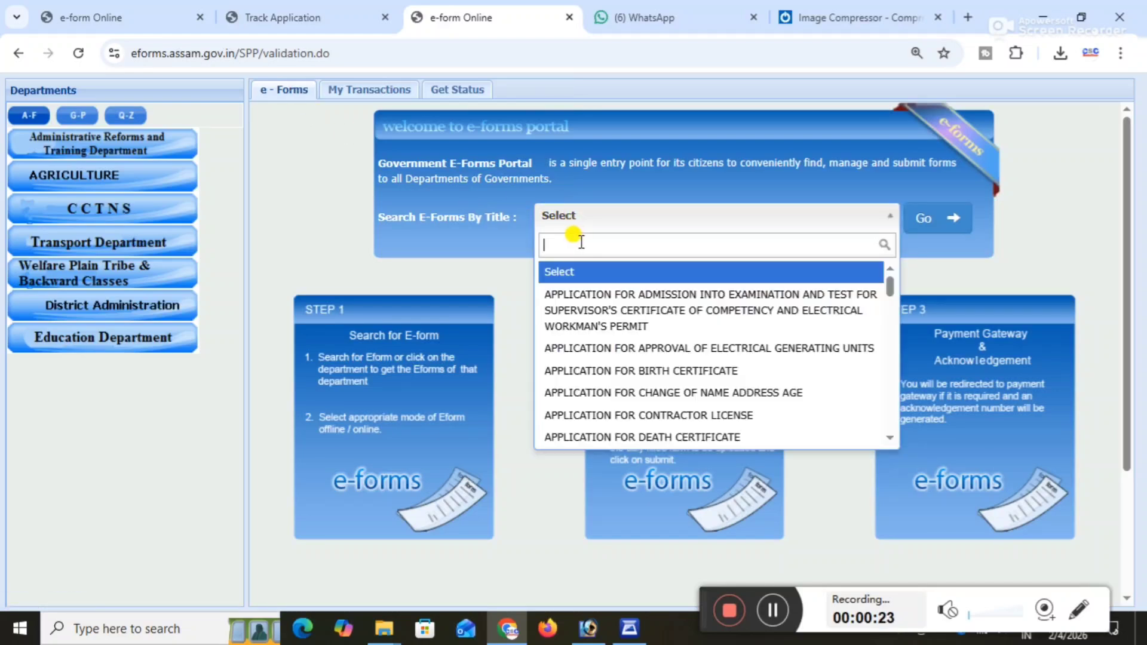
{"action": "type", "text": "inc"}
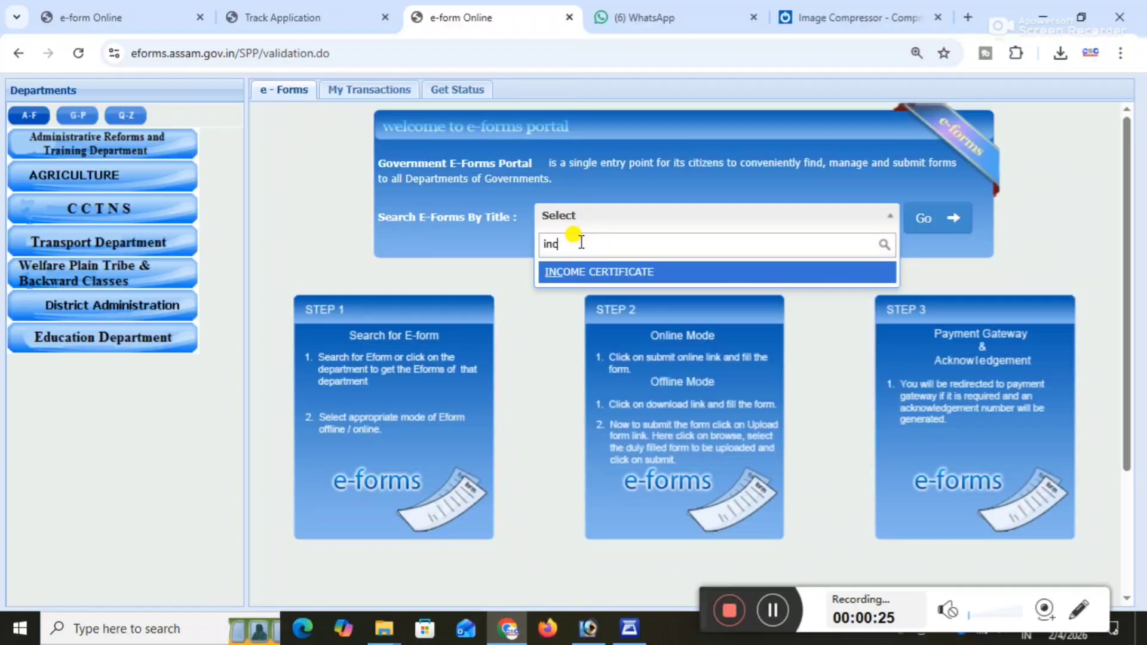
{"action": "type", "text": "o"}
{"action": "left_click", "coordinate": [576, 272]}
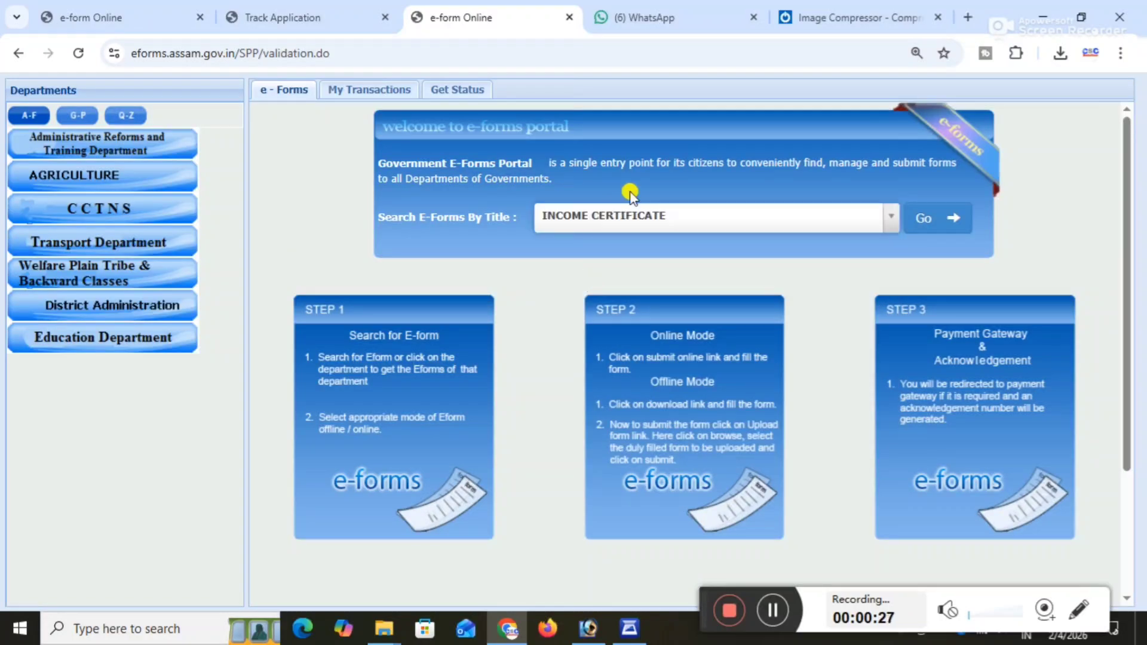
{"action": "left_click", "coordinate": [928, 221]}
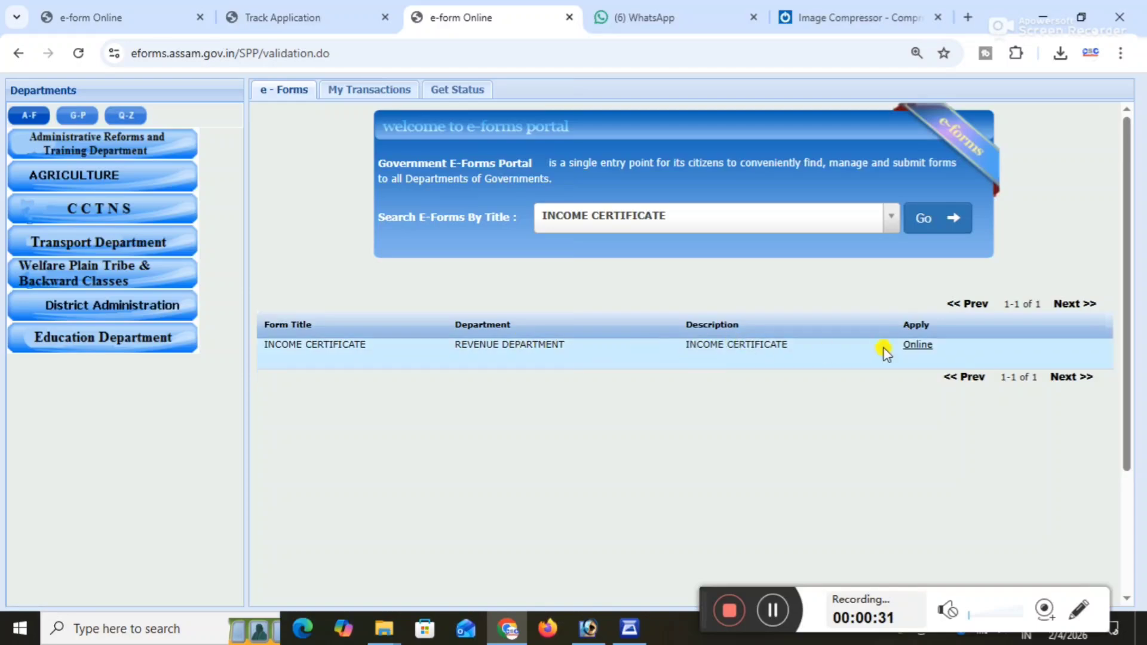
Open the income certificate's online application form for submission and maximize its window.
{"action": "left_click", "coordinate": [917, 349]}
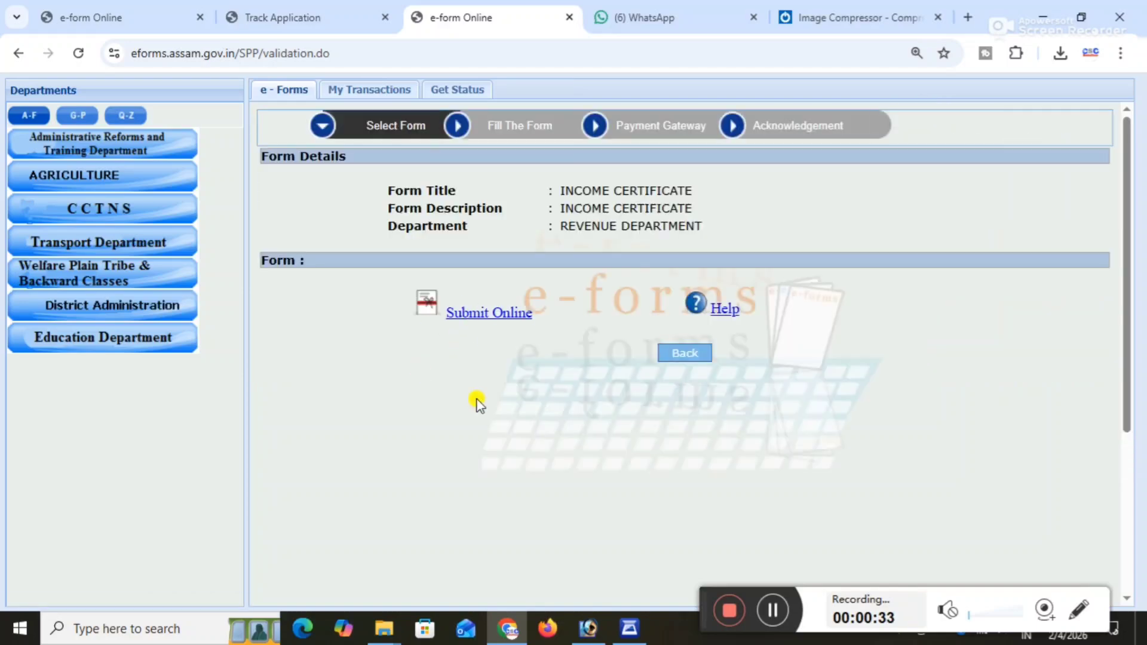
{"action": "left_click", "coordinate": [471, 316]}
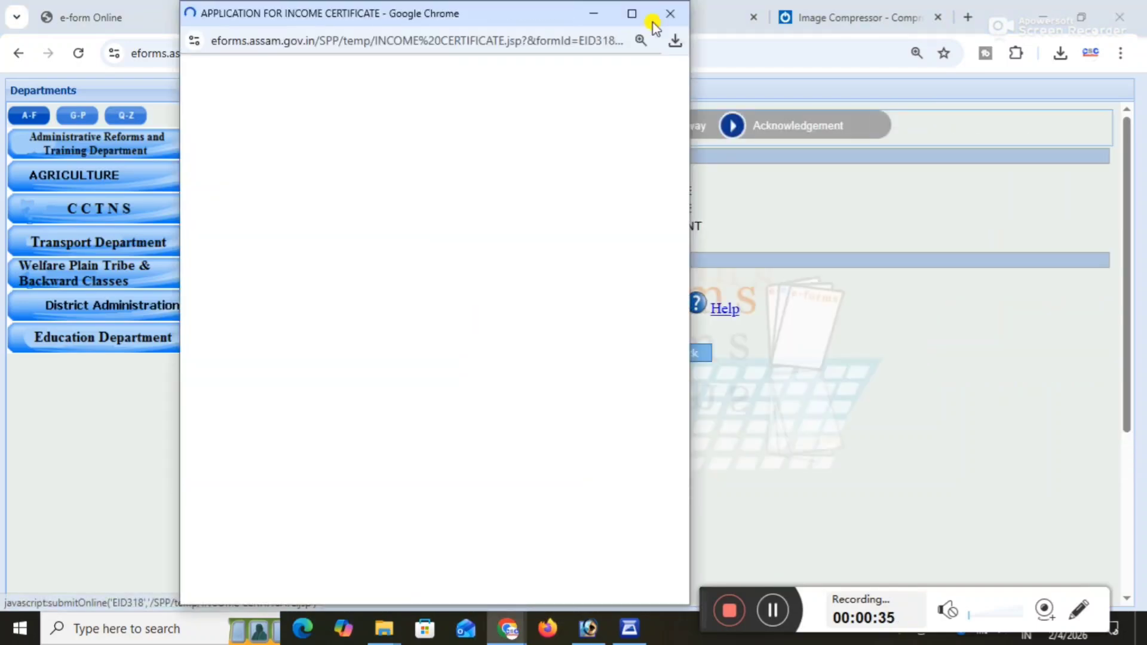
{"action": "left_click", "coordinate": [634, 13]}
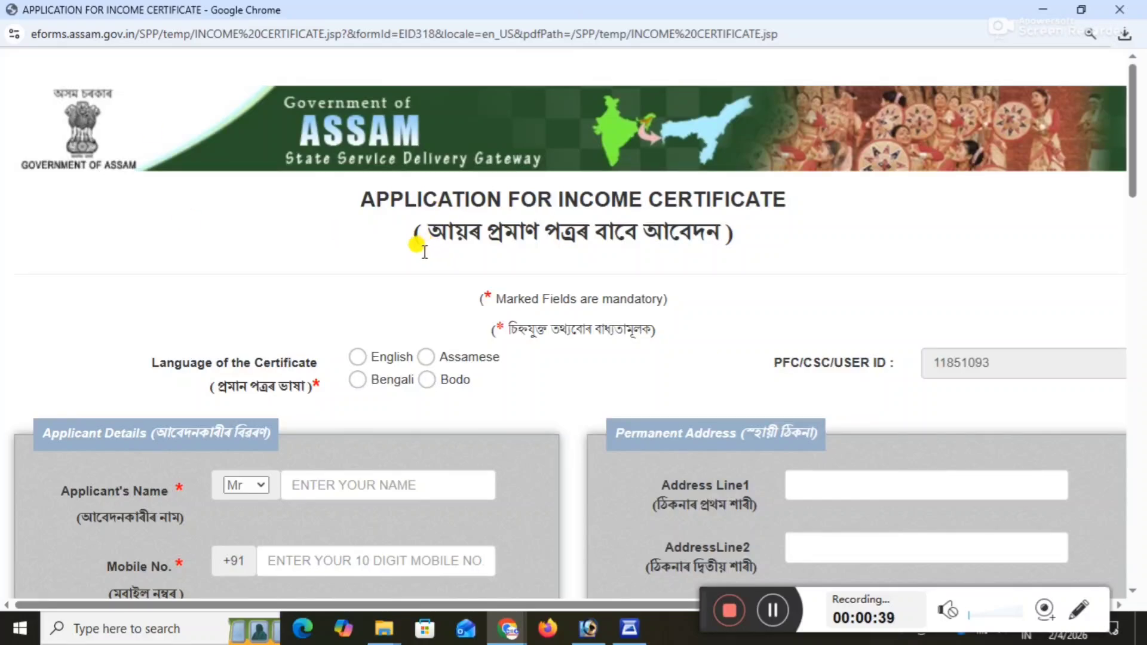
Set the language of the certificate to English.
{"action": "scroll", "coordinate": [422, 254], "scroll_direction": "down", "scroll_amount": 4}
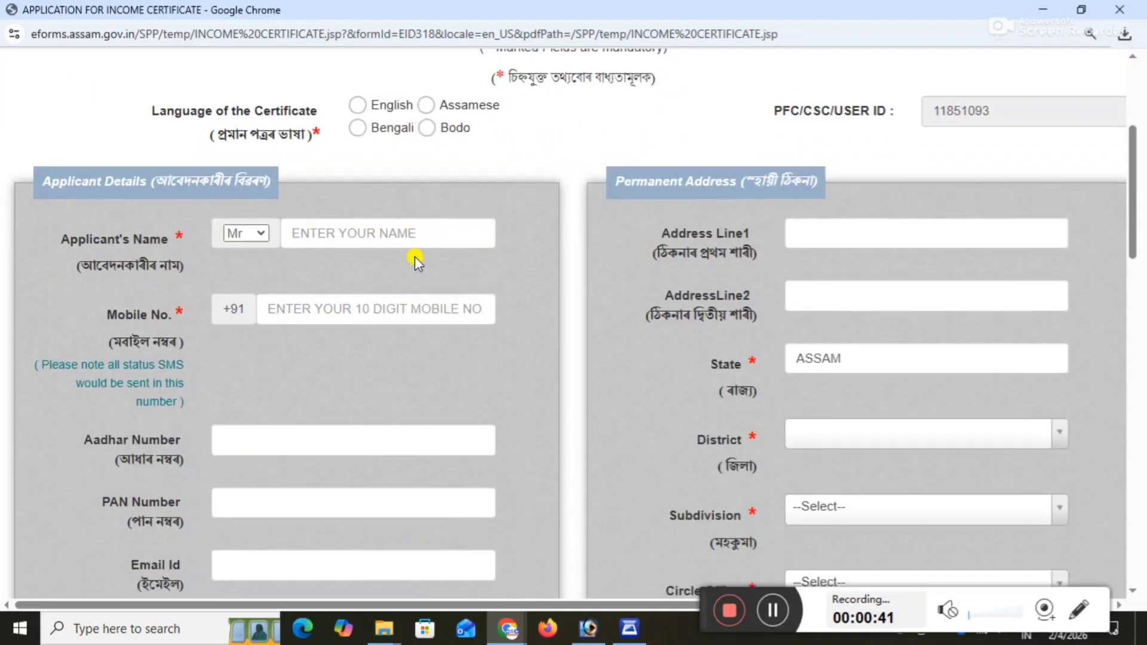
{"action": "scroll", "coordinate": [416, 261], "scroll_direction": "up", "scroll_amount": 4}
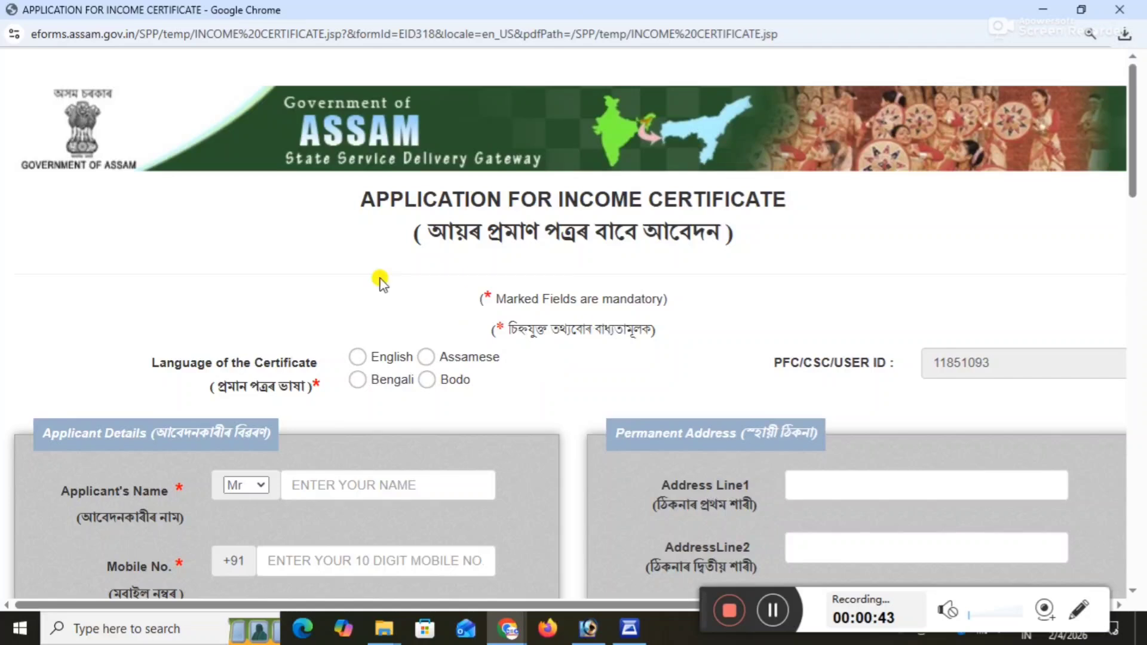
{"action": "scroll", "coordinate": [464, 281], "scroll_direction": "down", "scroll_amount": 3}
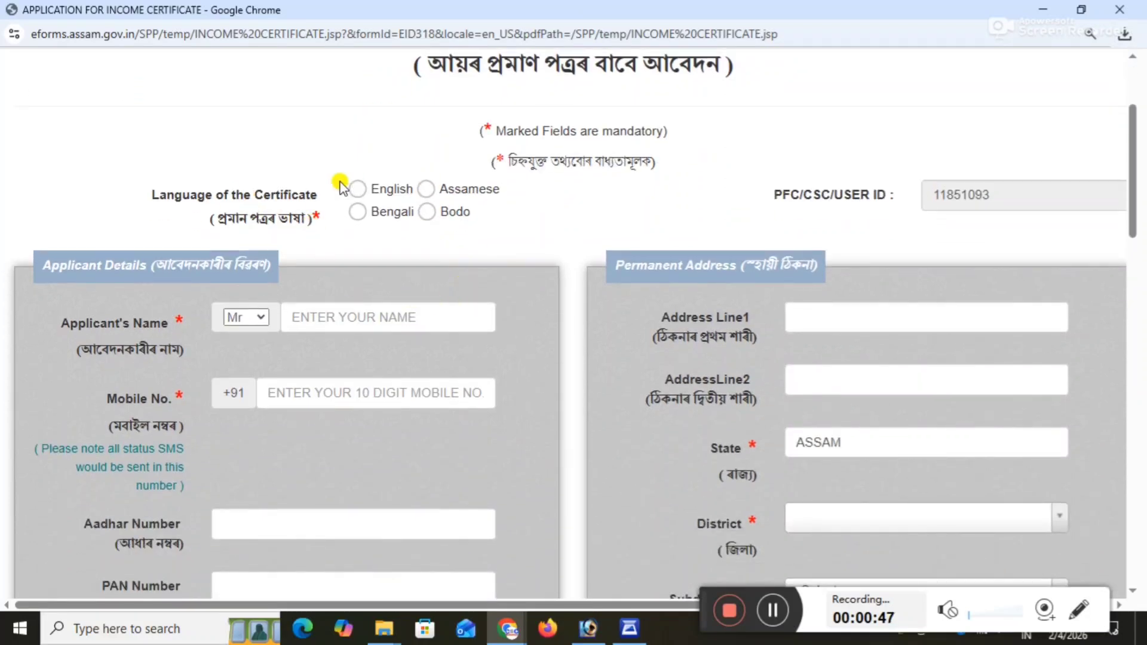
{"action": "left_click", "coordinate": [358, 189]}
Choose Mr as the title and enter the applicant's full name in the applicant details.
{"action": "scroll", "coordinate": [680, 266], "scroll_direction": "down", "scroll_amount": 2}
{"action": "scroll", "coordinate": [680, 265], "scroll_direction": "down", "scroll_amount": 1}
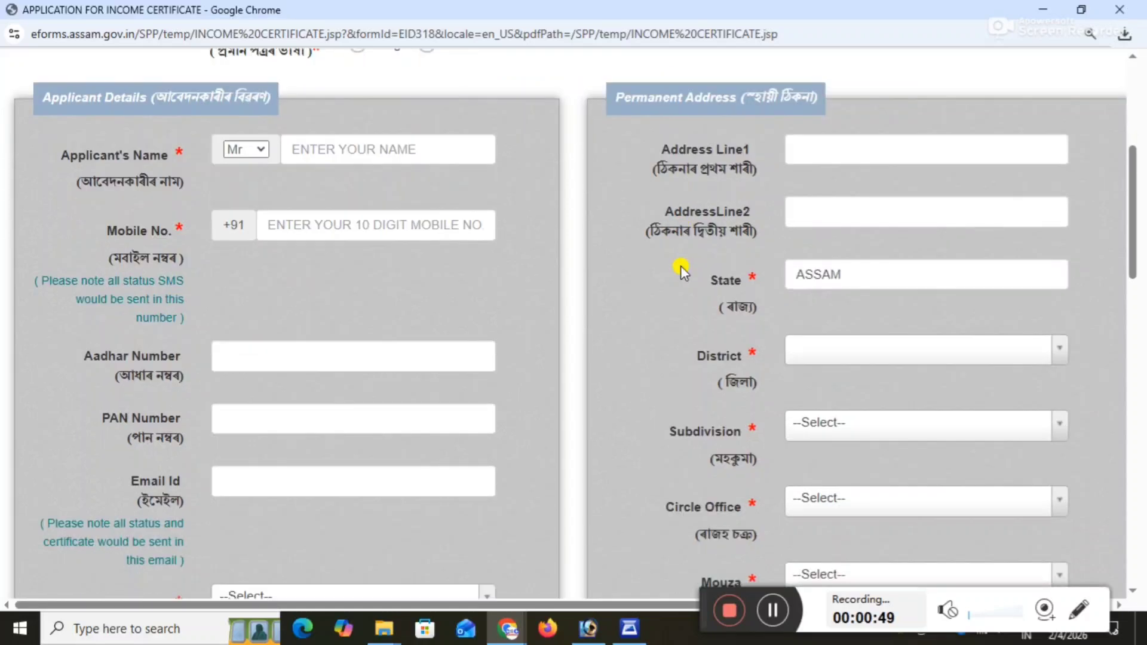
{"action": "scroll", "coordinate": [681, 266], "scroll_direction": "up", "scroll_amount": 1}
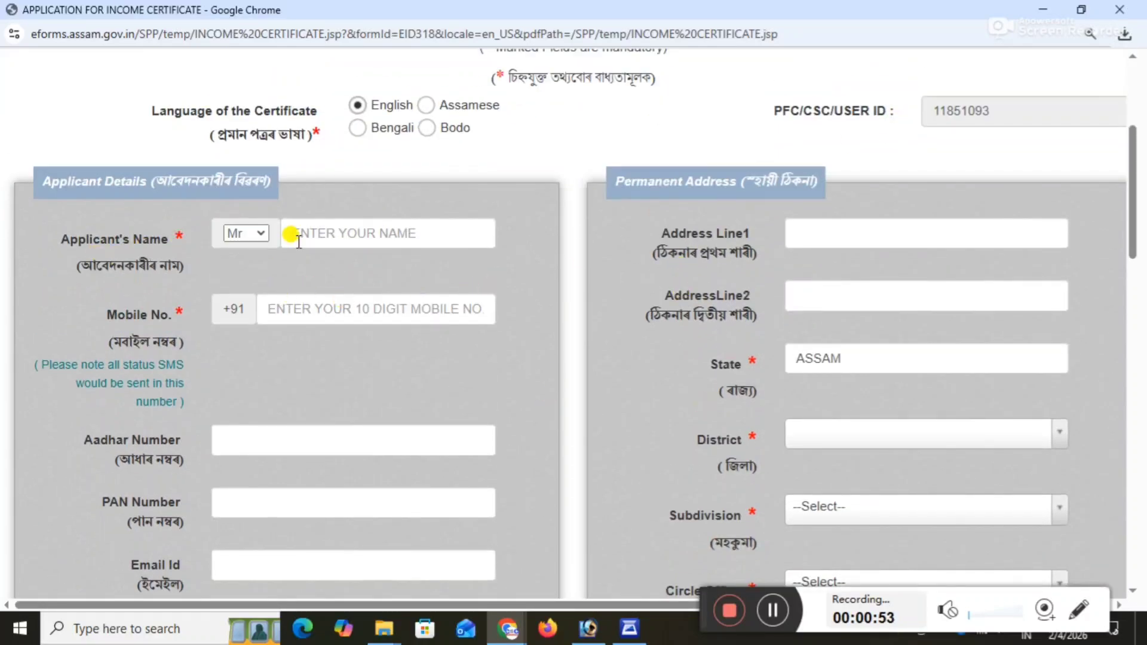
{"action": "left_click", "coordinate": [242, 233]}
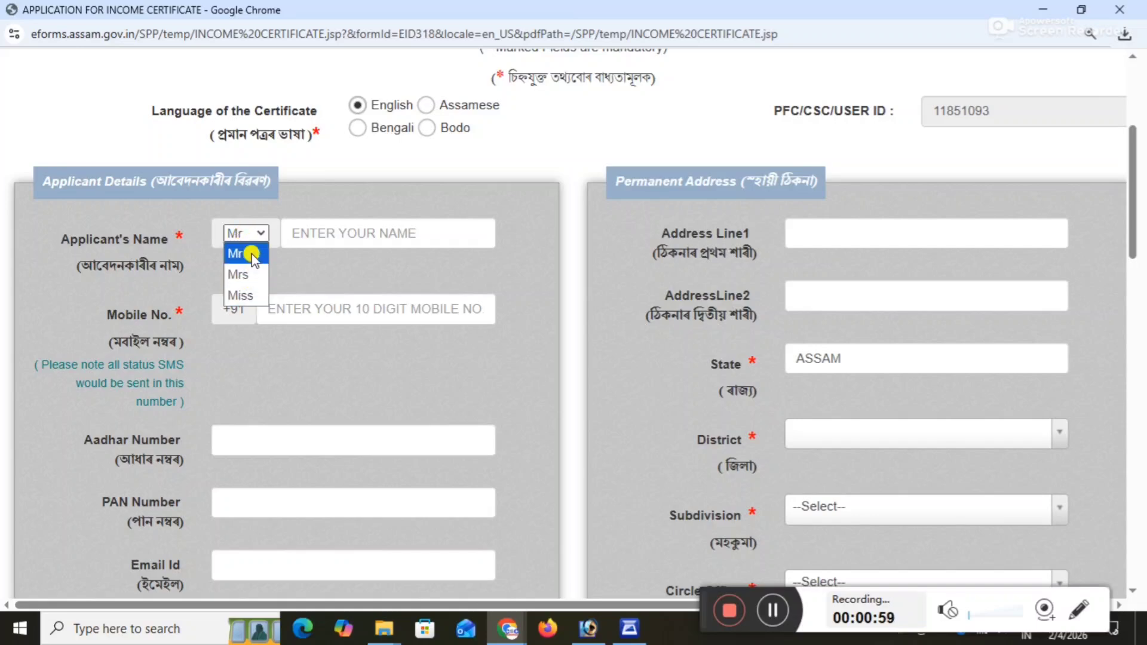
{"action": "left_click", "coordinate": [245, 254]}
{"action": "left_click", "coordinate": [389, 239]}
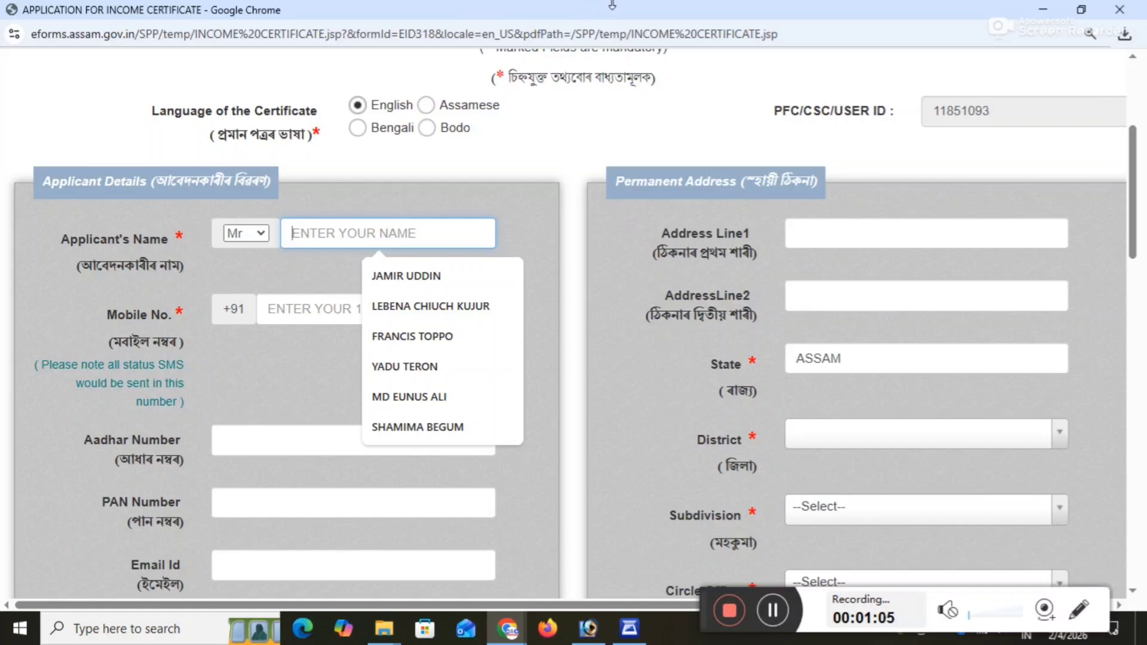
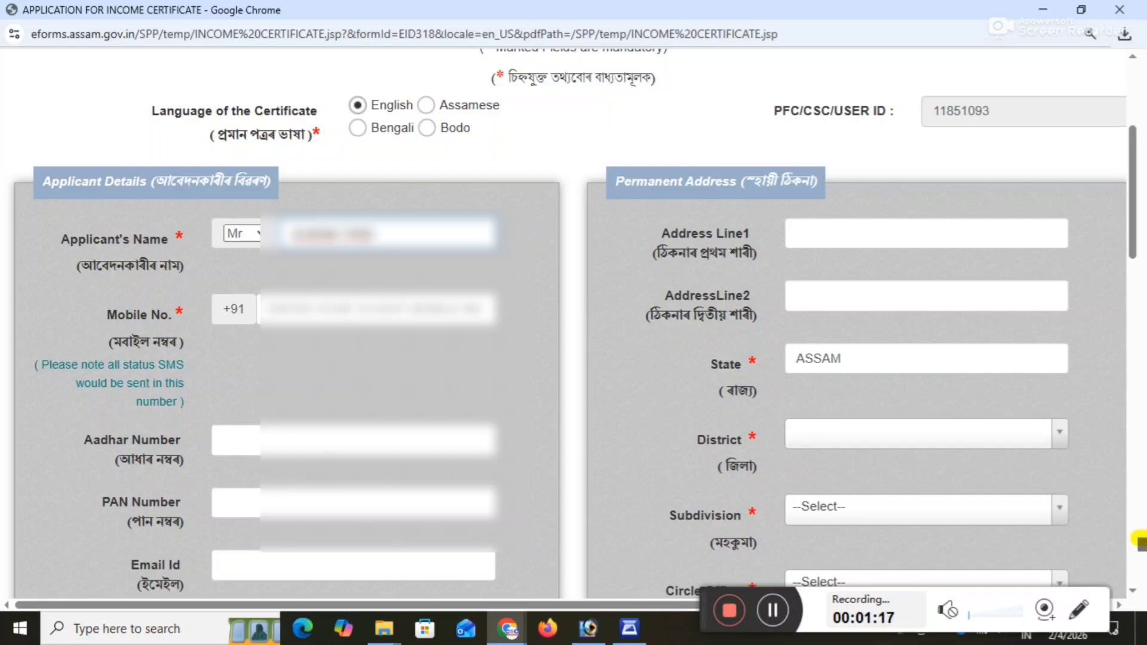
Enter the applicant's 10-digit mobile number.
{"action": "left_click", "coordinate": [410, 310]}
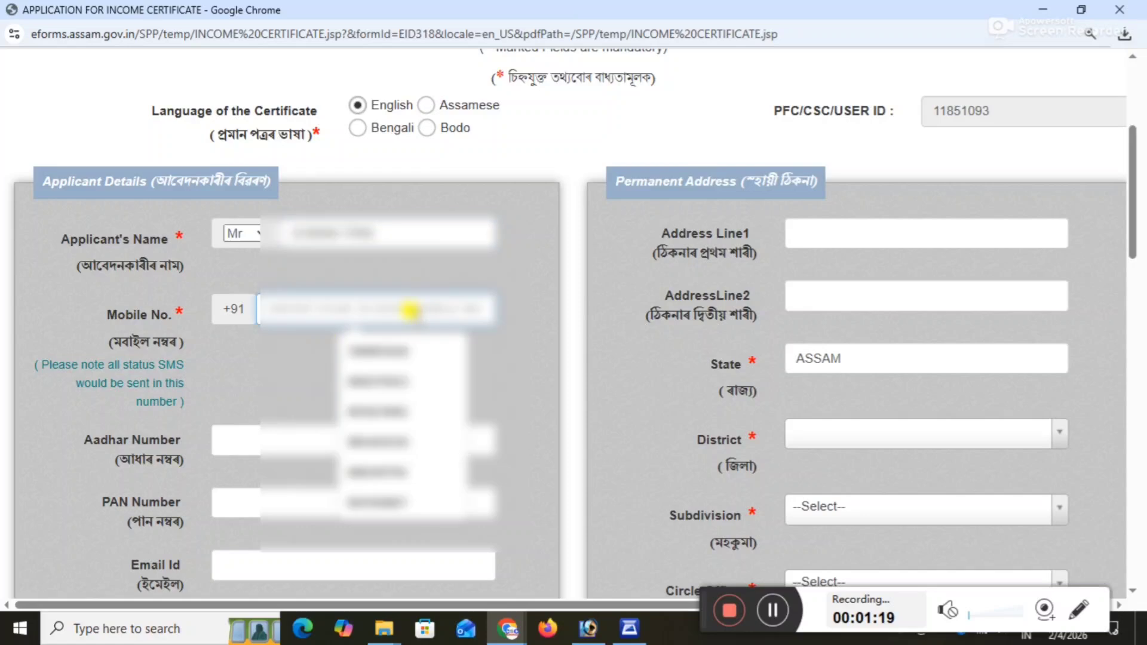
{"action": "type", "text": "60"}
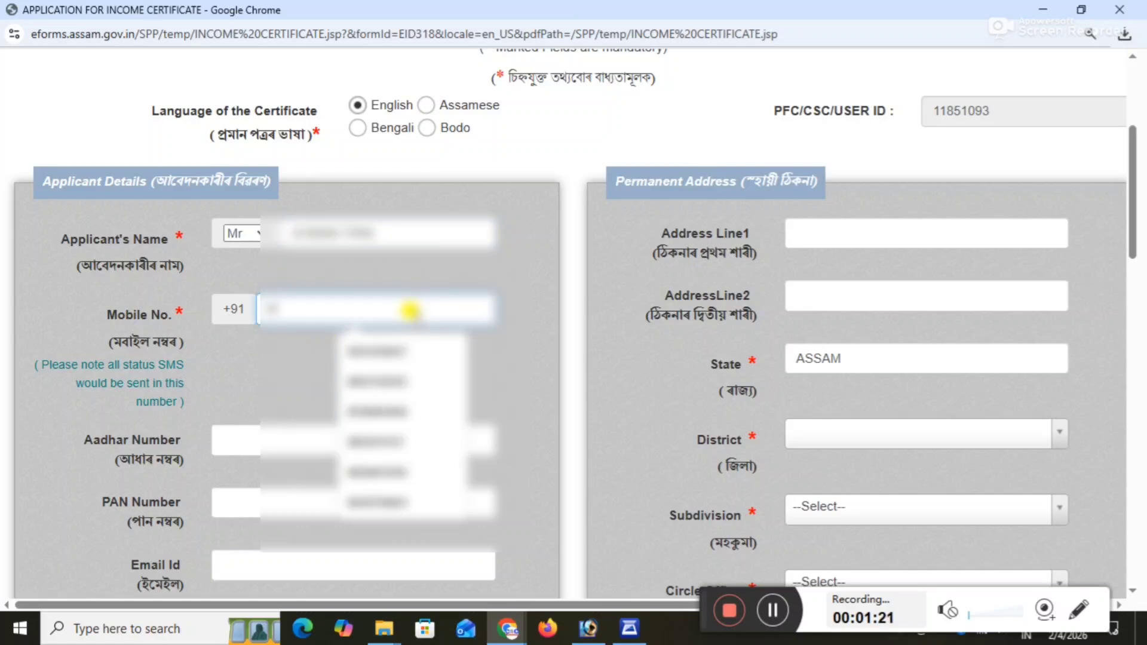
{"action": "type", "text": "00"}
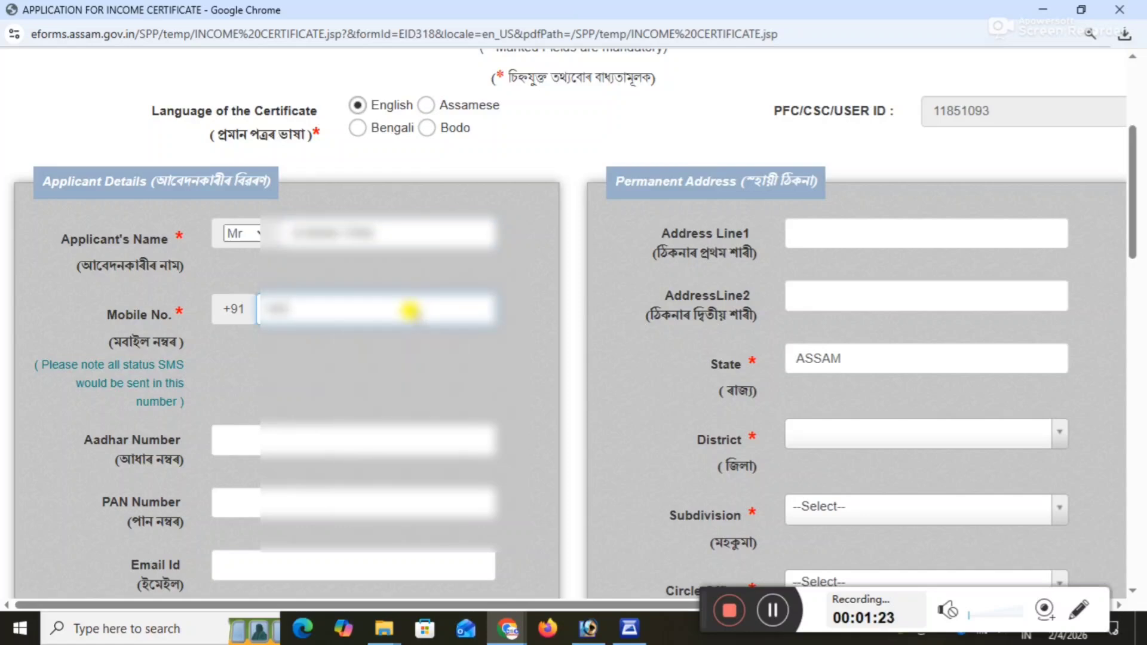
{"action": "type", "text": "0000"}
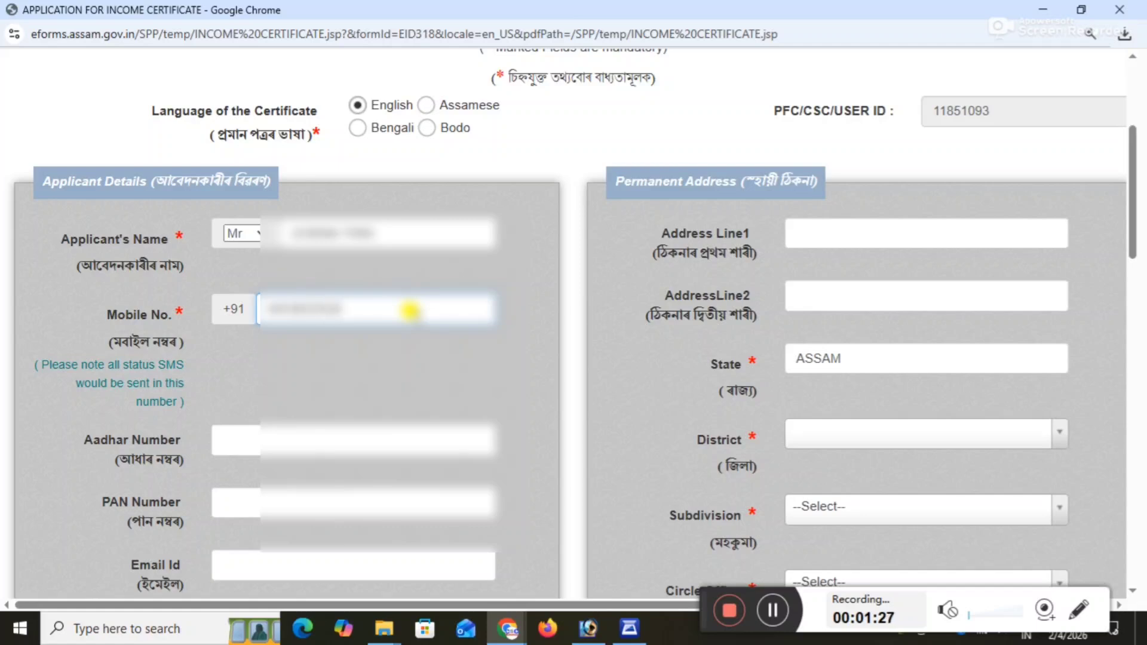
Enter the applicant's Aadhar number in the applicant details.
{"action": "left_click", "coordinate": [357, 438]}
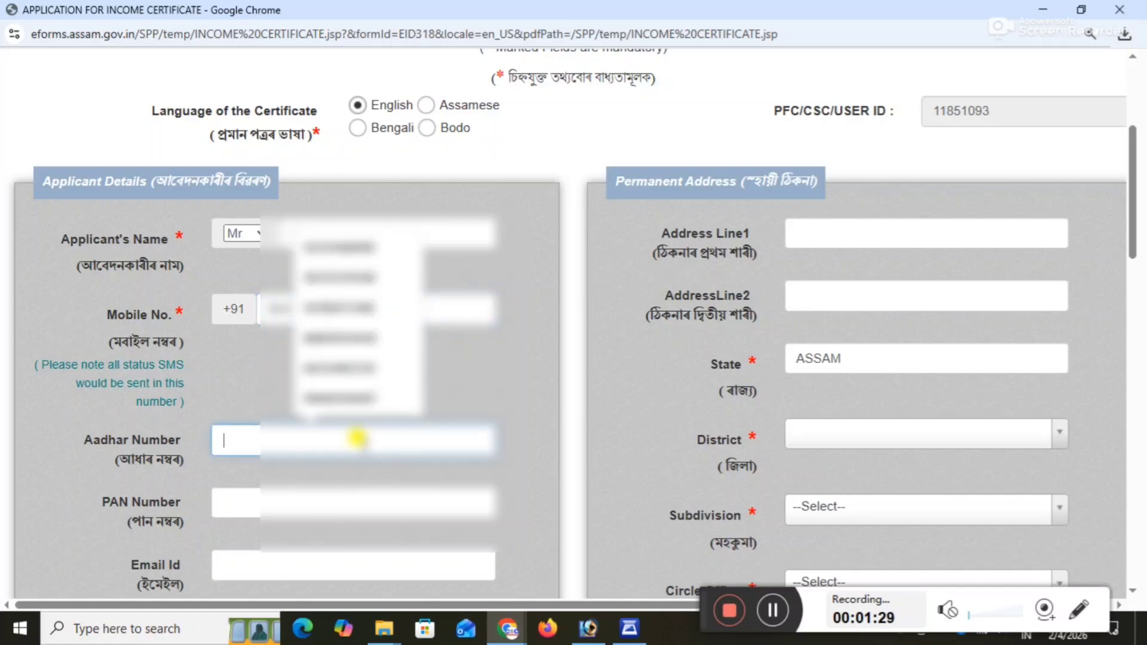
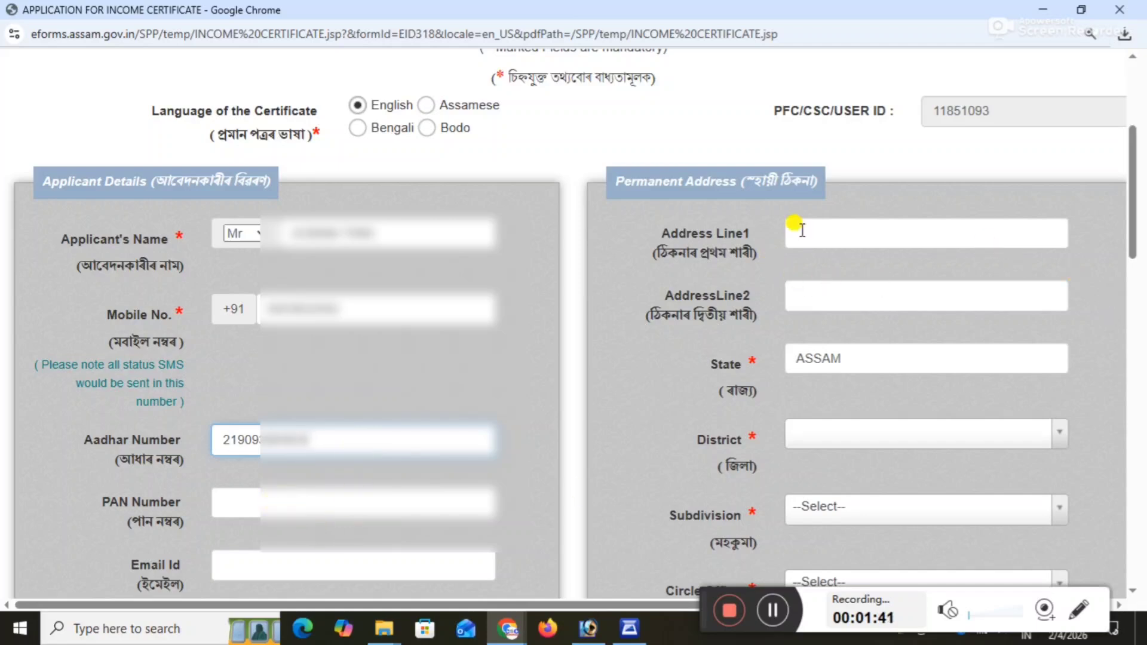
Select the applicant's district, subdivision and circle office for the permanent address.
{"action": "left_click", "coordinate": [822, 435]}
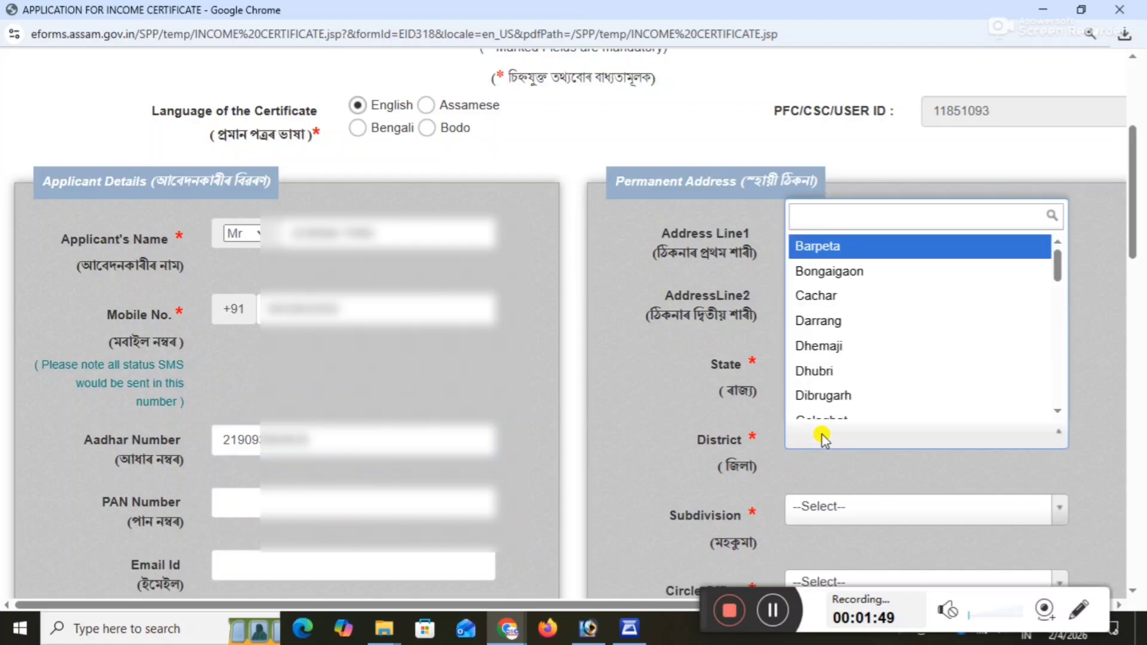
{"action": "scroll", "coordinate": [914, 392], "scroll_direction": "down", "scroll_amount": 10}
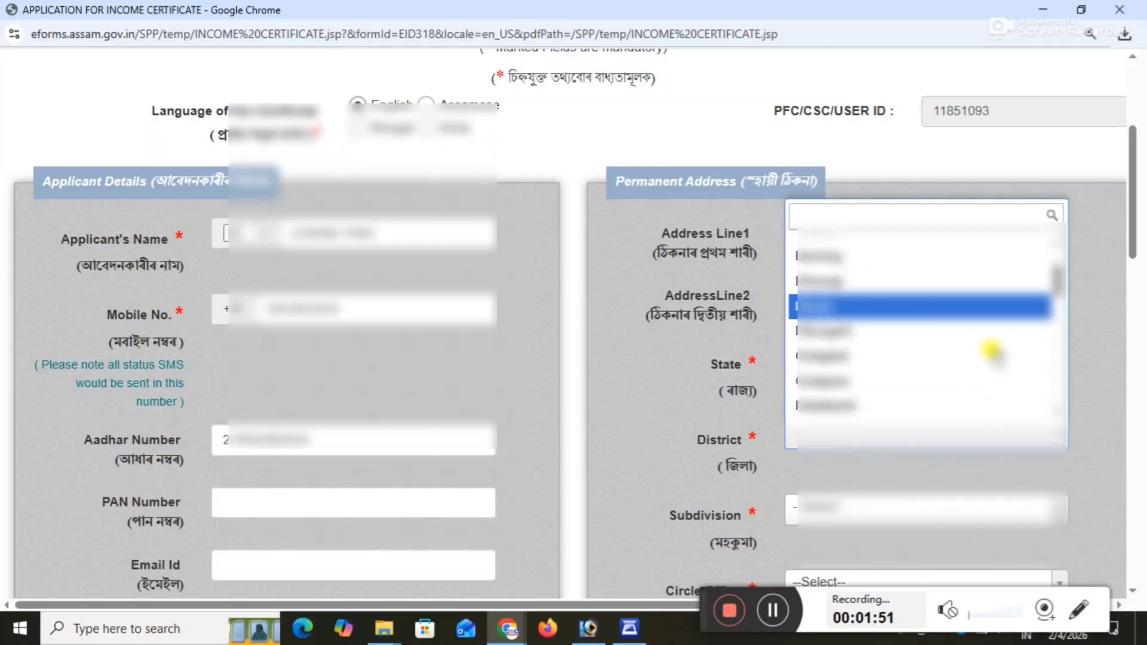
{"action": "left_click", "coordinate": [811, 303]}
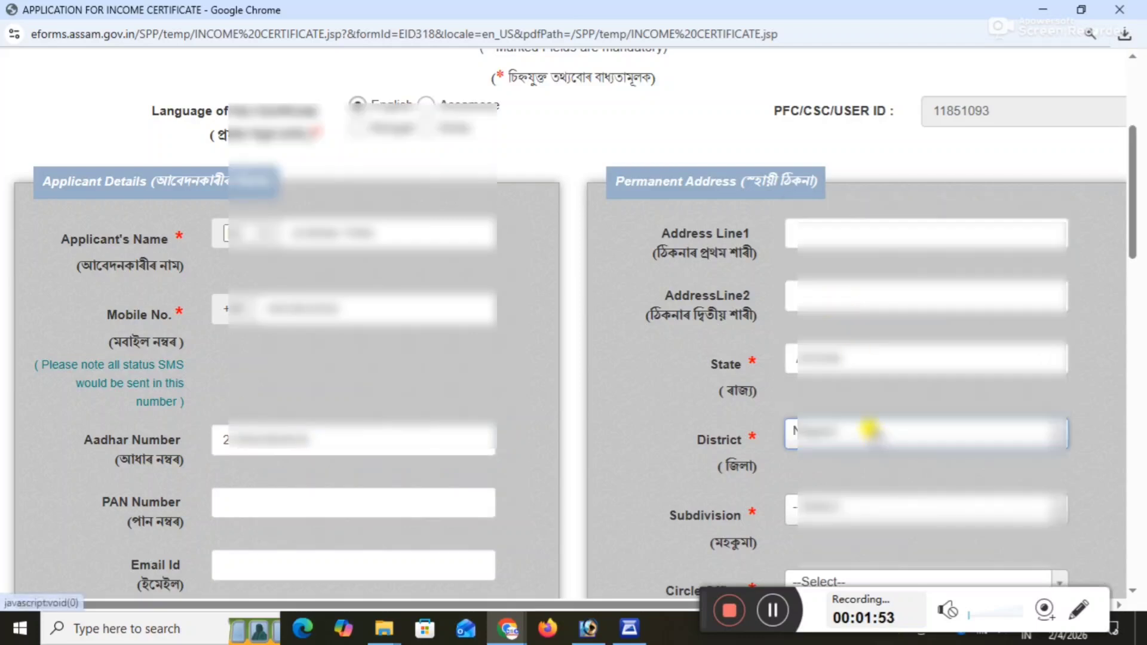
{"action": "left_click", "coordinate": [840, 510]}
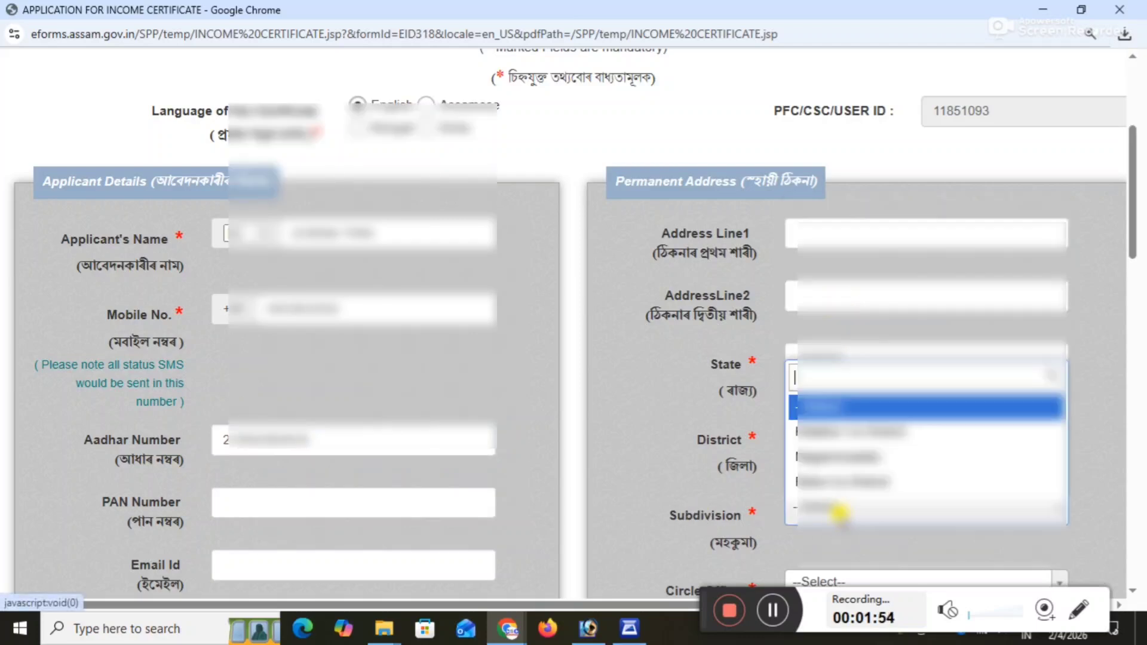
{"action": "left_click", "coordinate": [830, 434]}
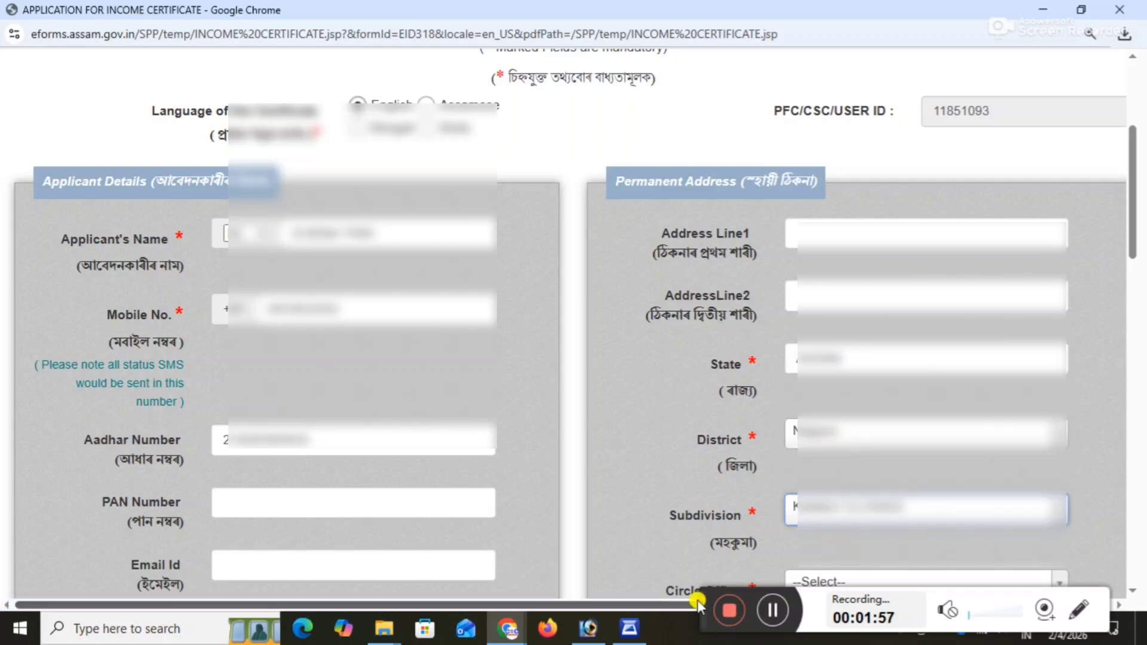
{"action": "left_click_drag", "start_coordinate": [702, 599], "coordinate": [731, 621]}
{"action": "left_click", "coordinate": [833, 584]}
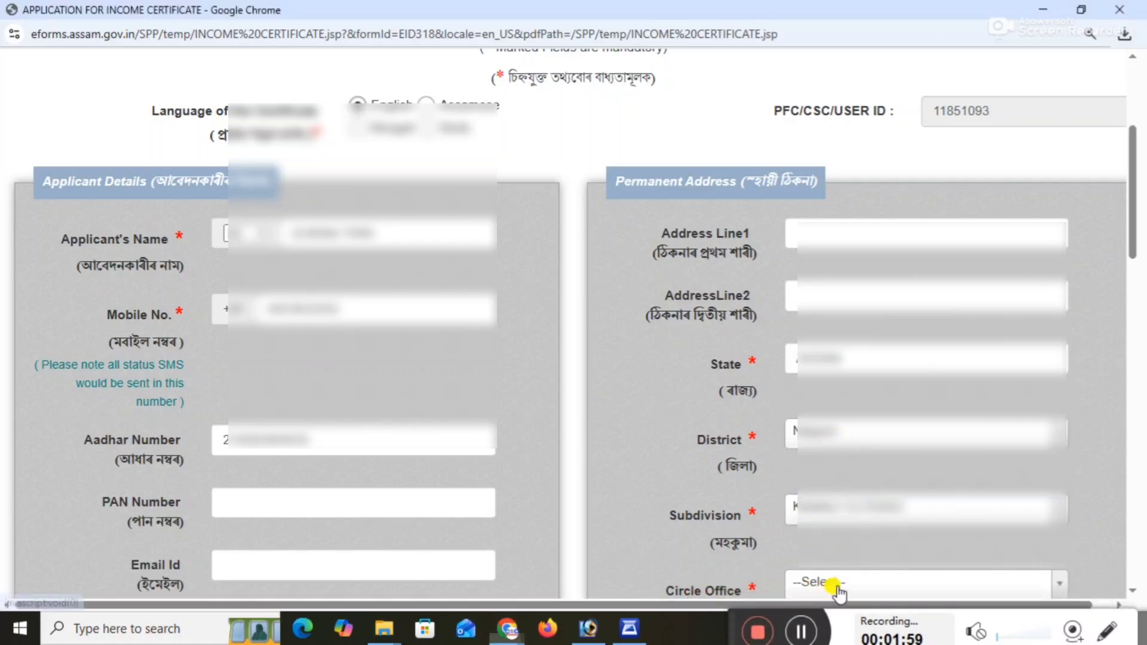
{"action": "left_click", "coordinate": [820, 537]}
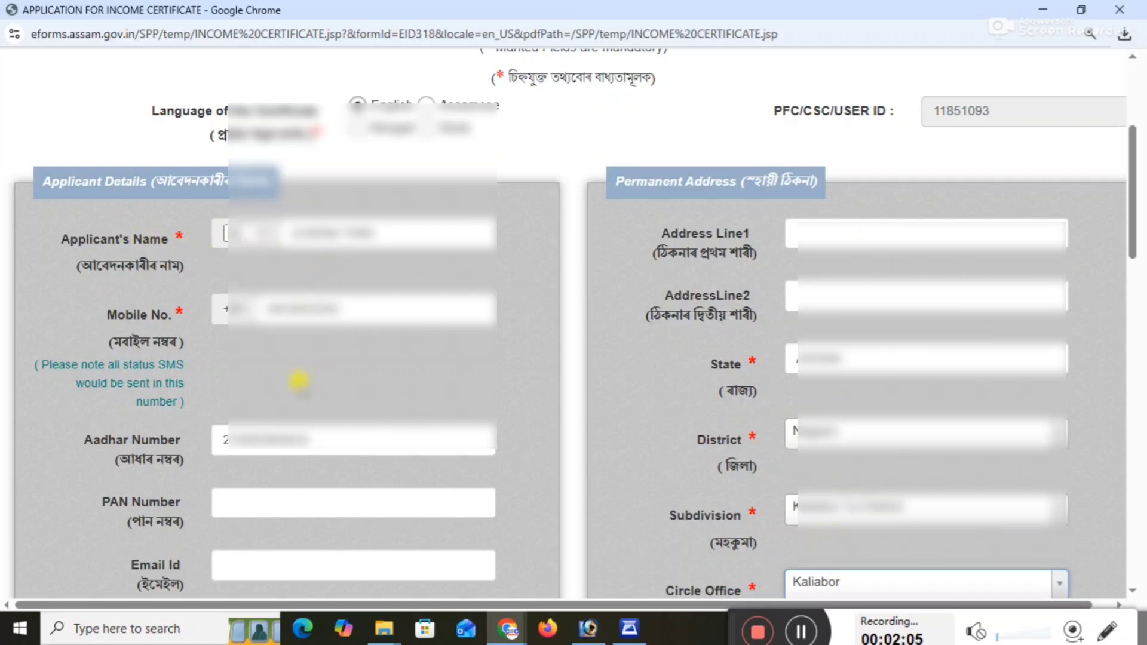
Set the applicant's relationship to Wife Of in the applicant details.
{"action": "left_click_drag", "start_coordinate": [1133, 175], "coordinate": [1133, 301]}
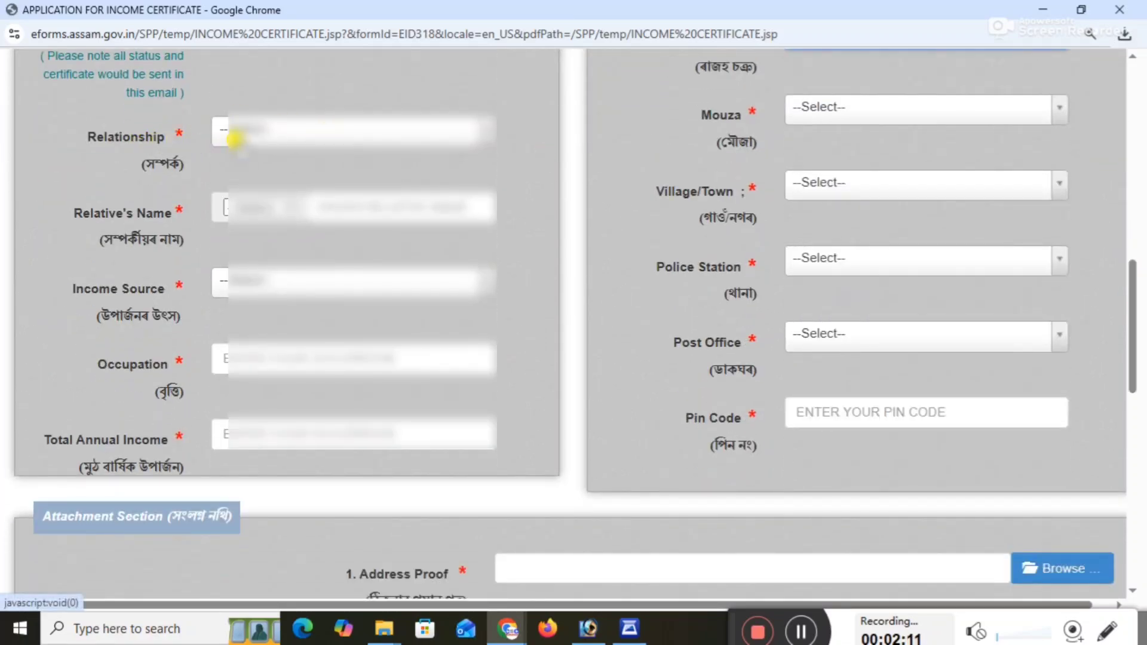
{"action": "left_click", "coordinate": [231, 129]}
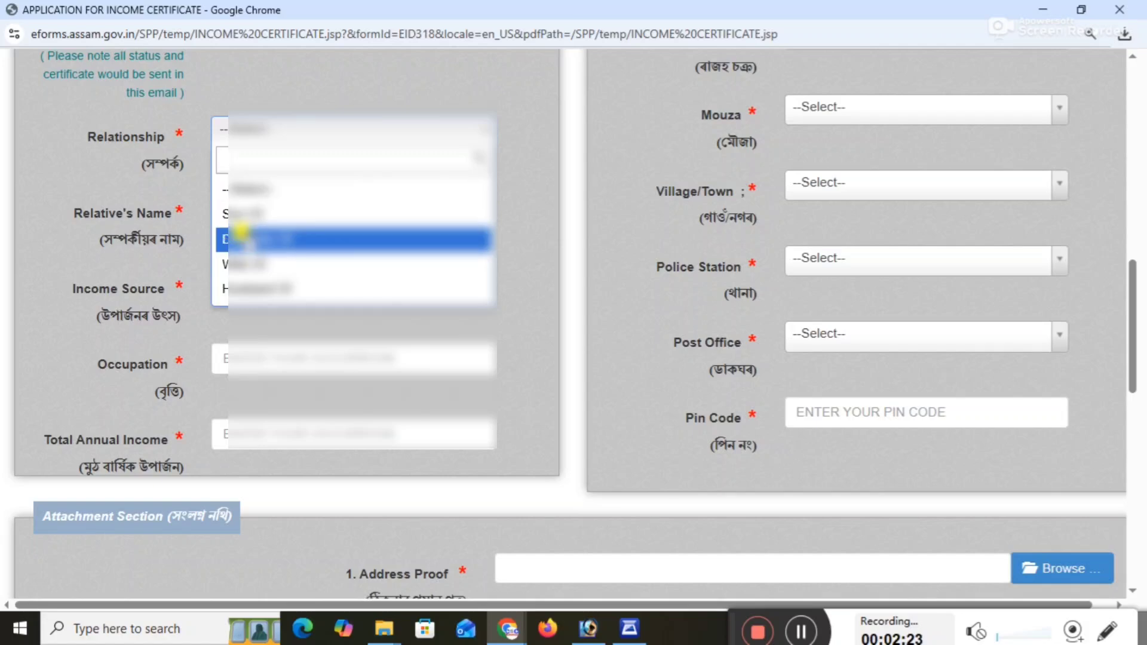
{"action": "left_click", "coordinate": [244, 264]}
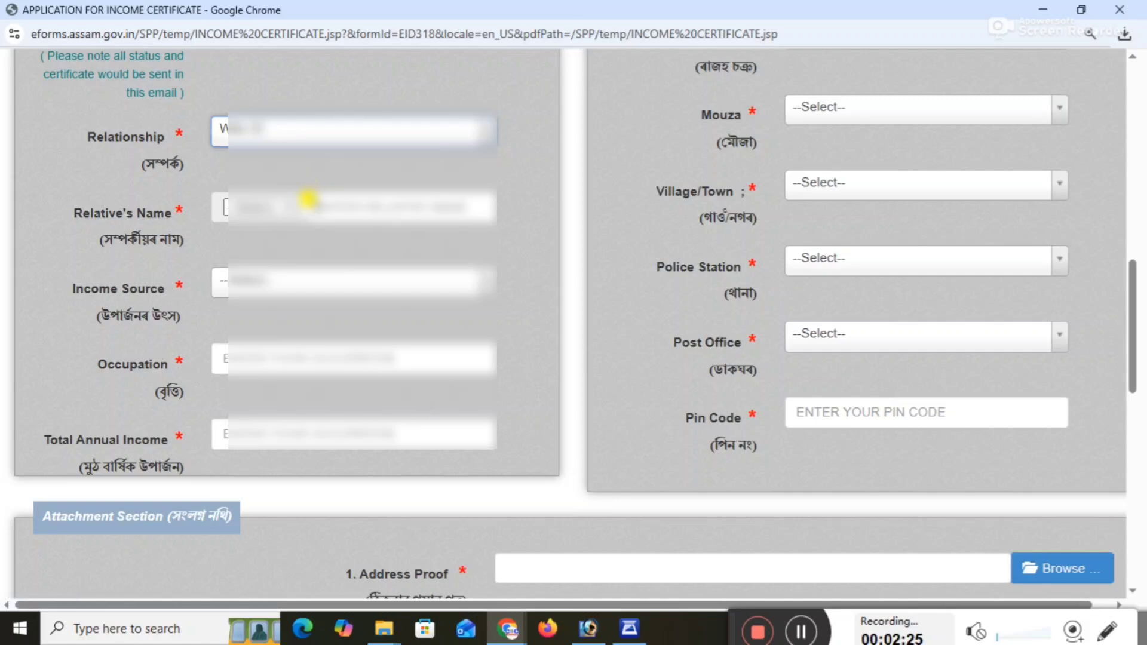
Choose the title for the applicant's relative and enter the relative's full name.
{"action": "left_click", "coordinate": [278, 206]}
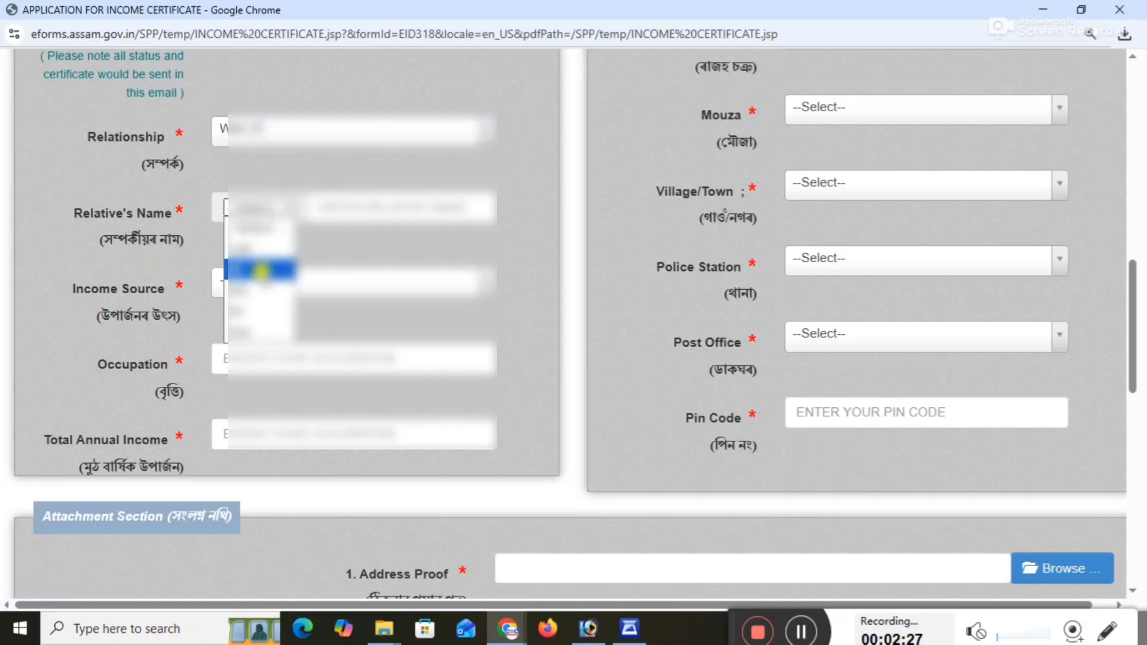
{"action": "left_click", "coordinate": [261, 271]}
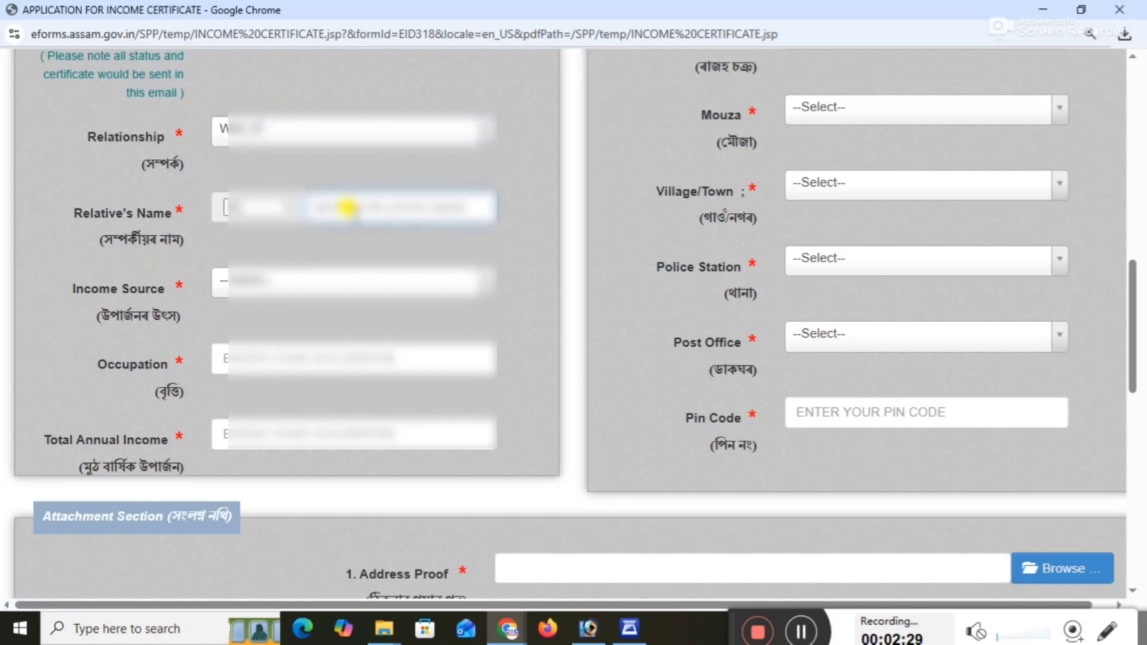
{"action": "type", "text": "AB"}
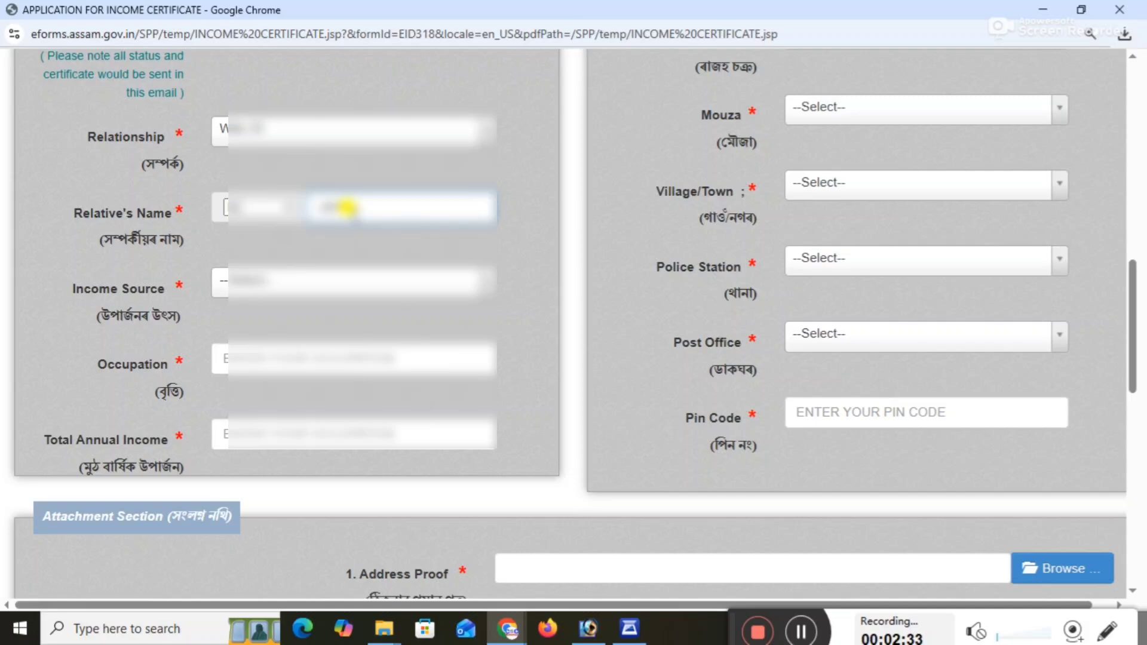
{"action": "type", "text": "Aabcd"}
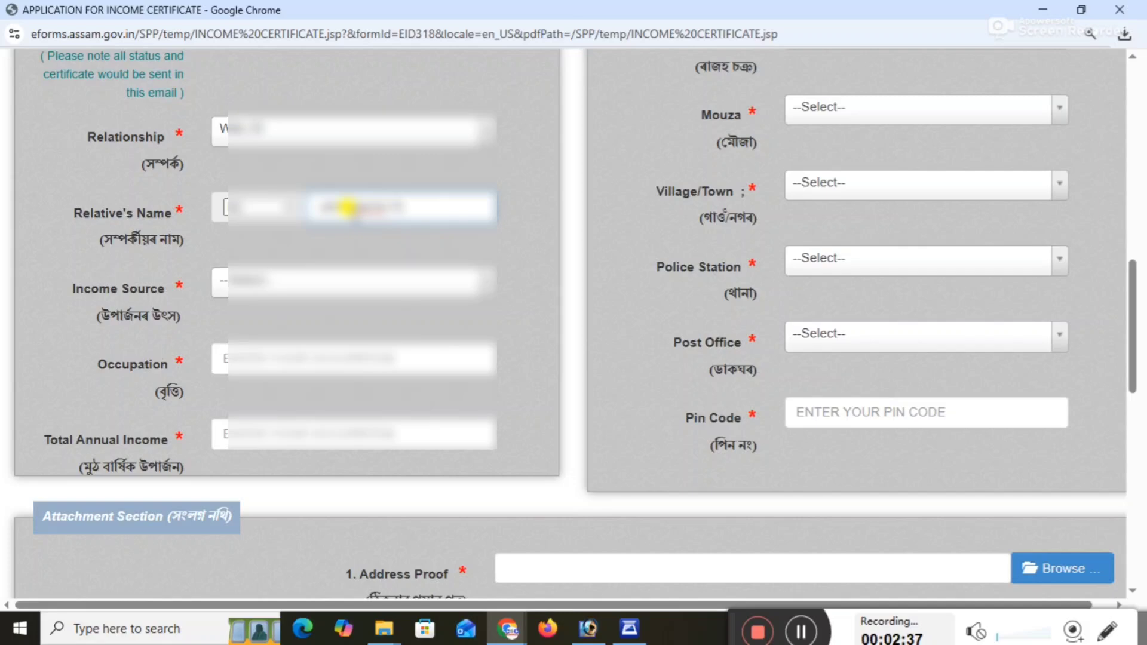
{"action": "type", "text": "ab"}
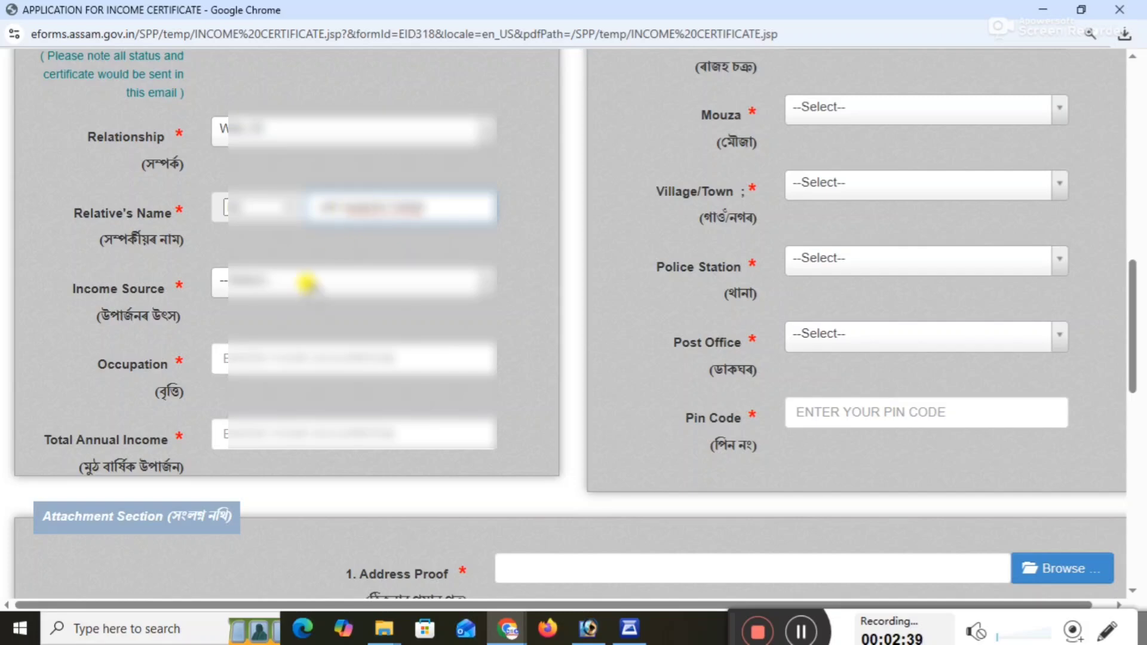
Set the applicant's income source to Labour.
{"action": "left_click", "coordinate": [261, 292]}
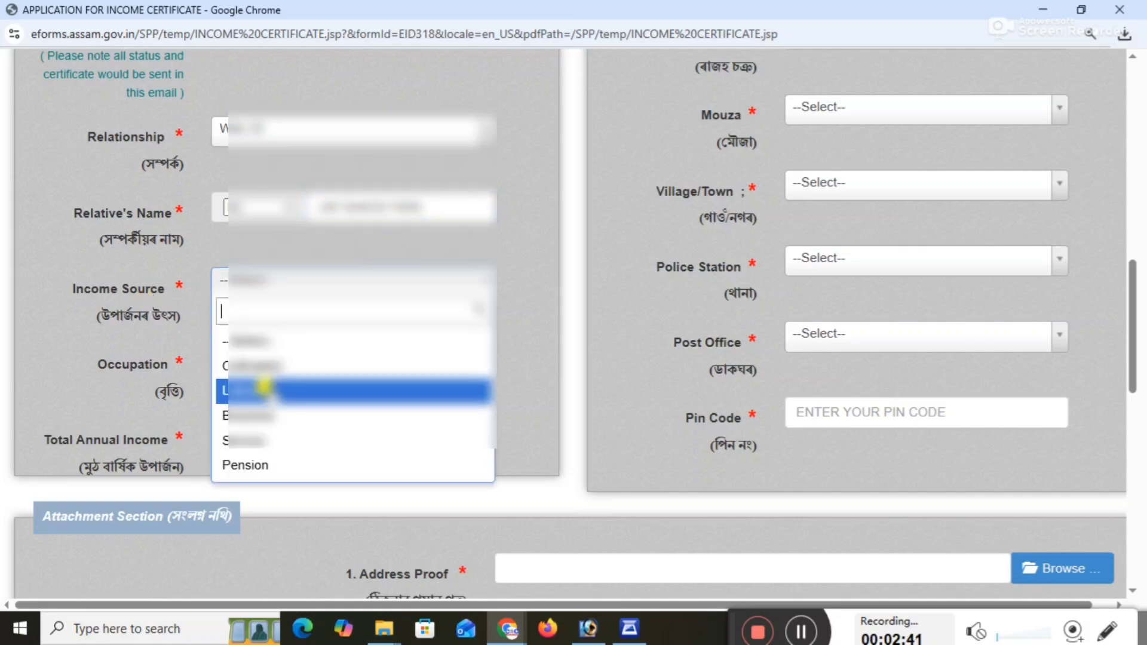
{"action": "left_click", "coordinate": [267, 391]}
{"action": "left_click", "coordinate": [280, 358]}
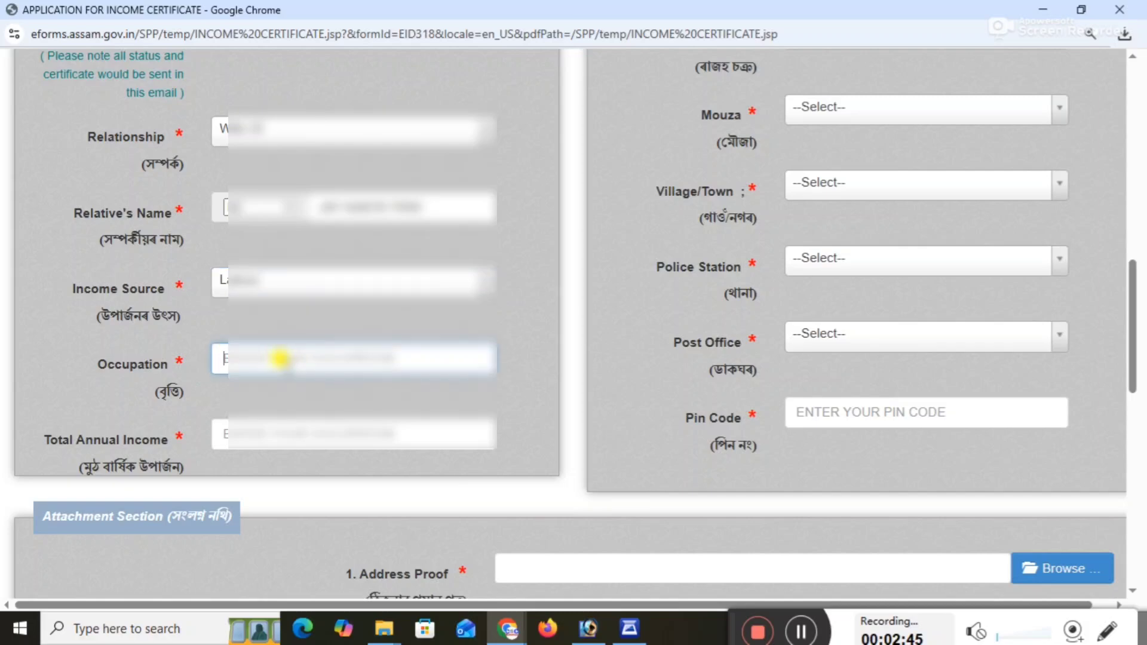
{"action": "left_click", "coordinate": [288, 289]}
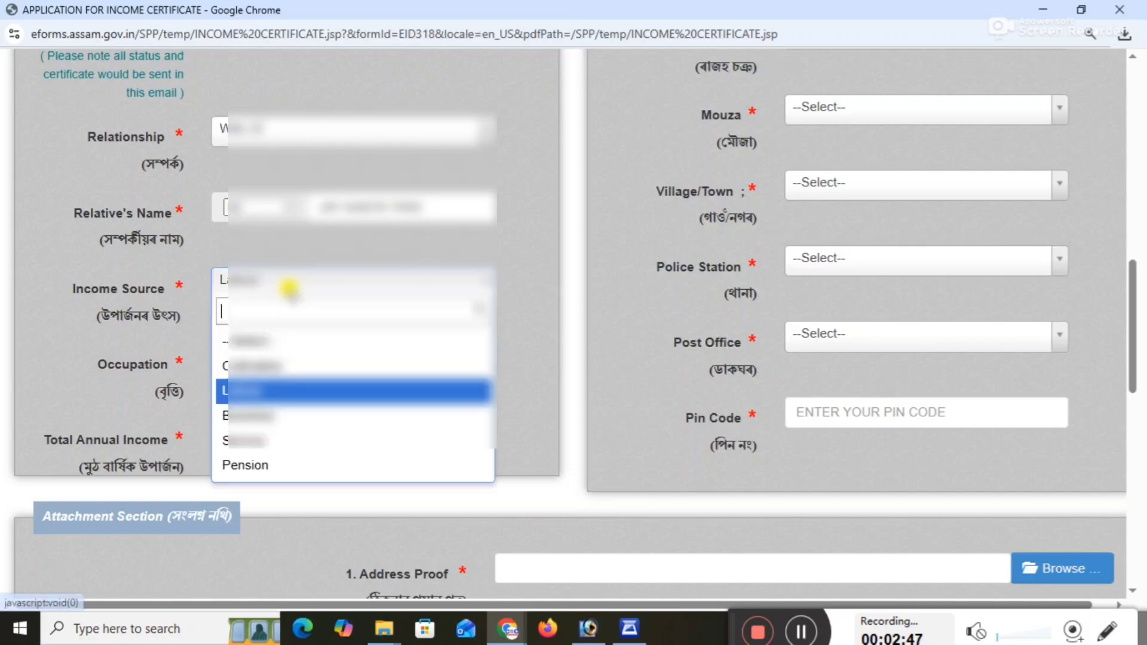
{"action": "left_click", "coordinate": [289, 290]}
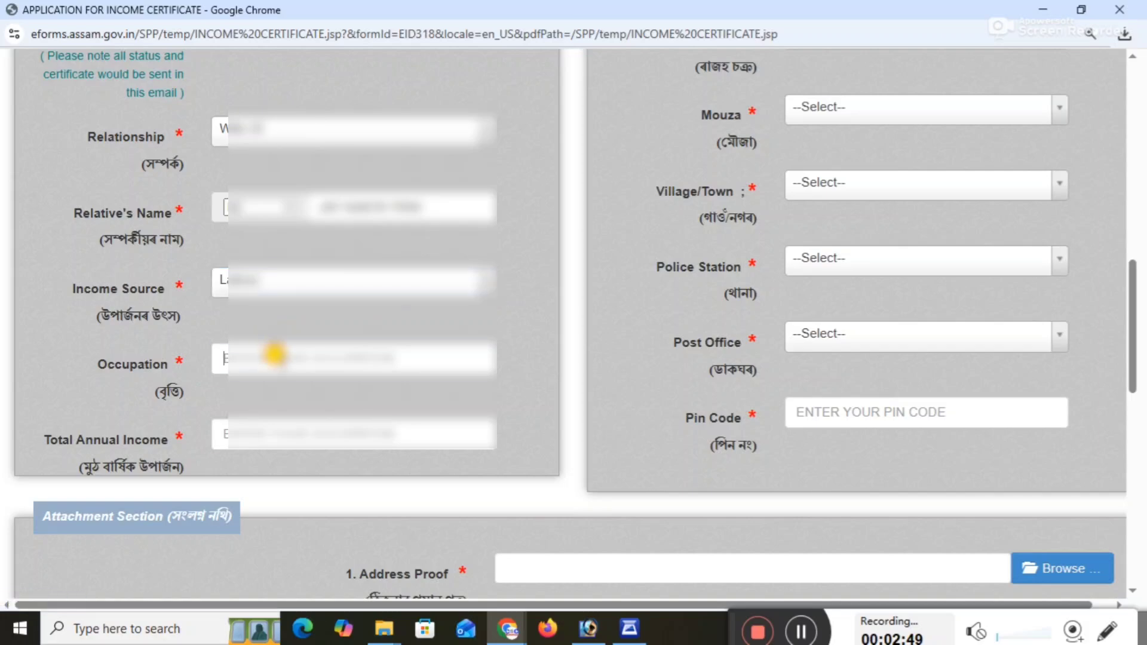
Enter DAILY WAGES WORKER as the applicant's occupation and 20000 as the total annual income.
{"action": "left_click", "coordinate": [275, 357]}
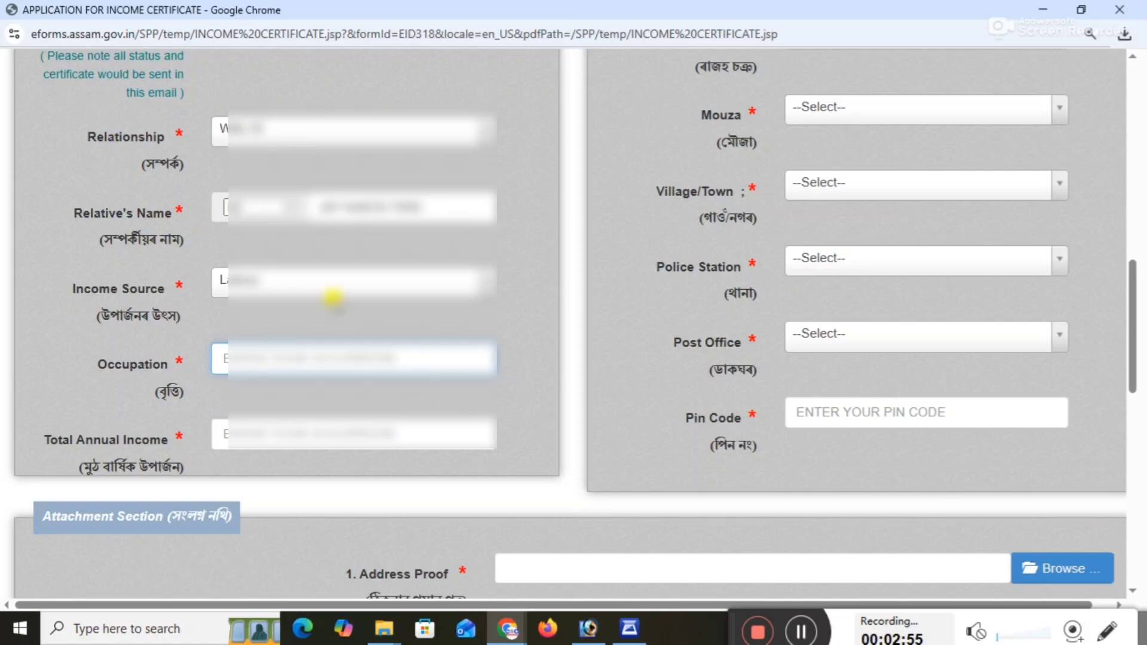
{"action": "type", "text": "DAILY"}
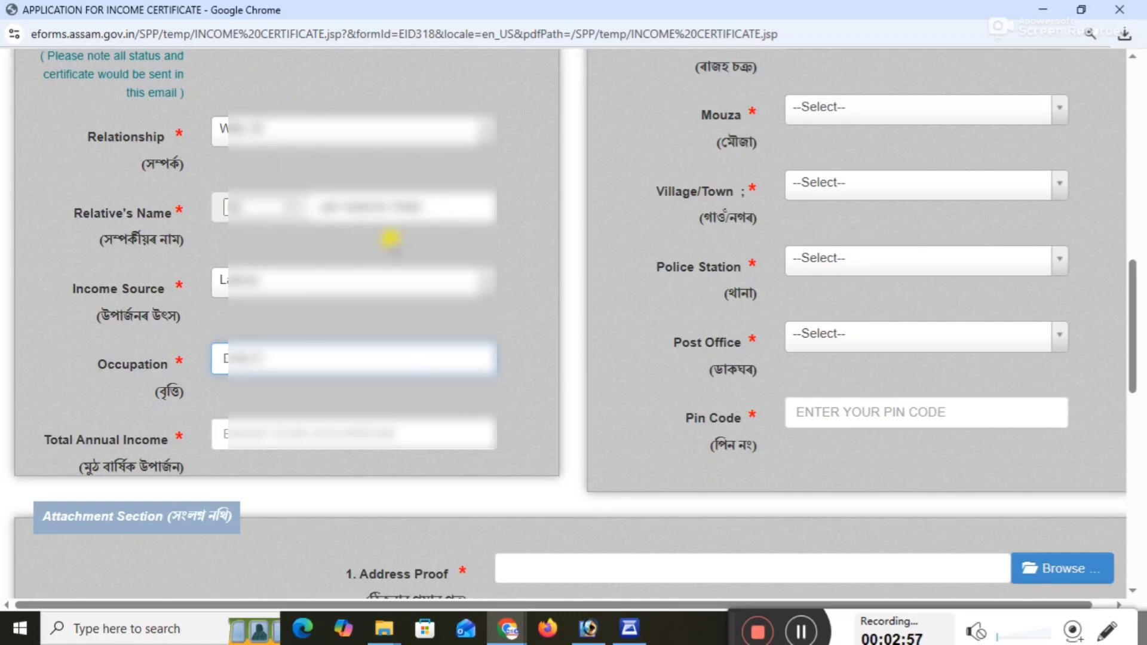
{"action": "type", "text": " WAG"}
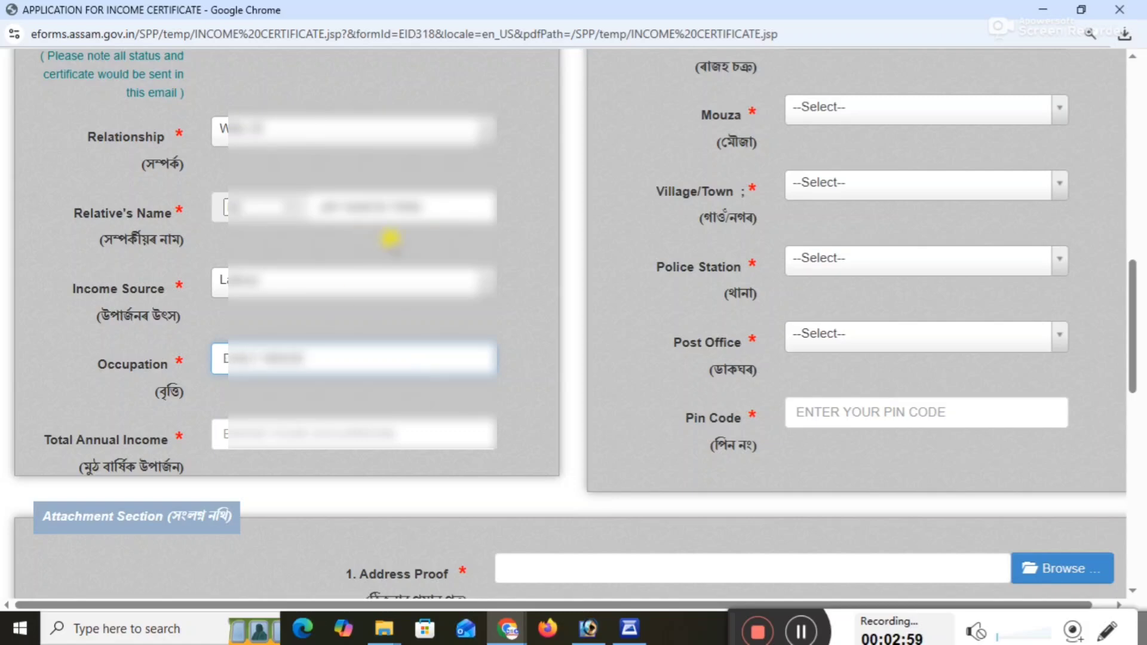
{"action": "type", "text": "ES WORKER"}
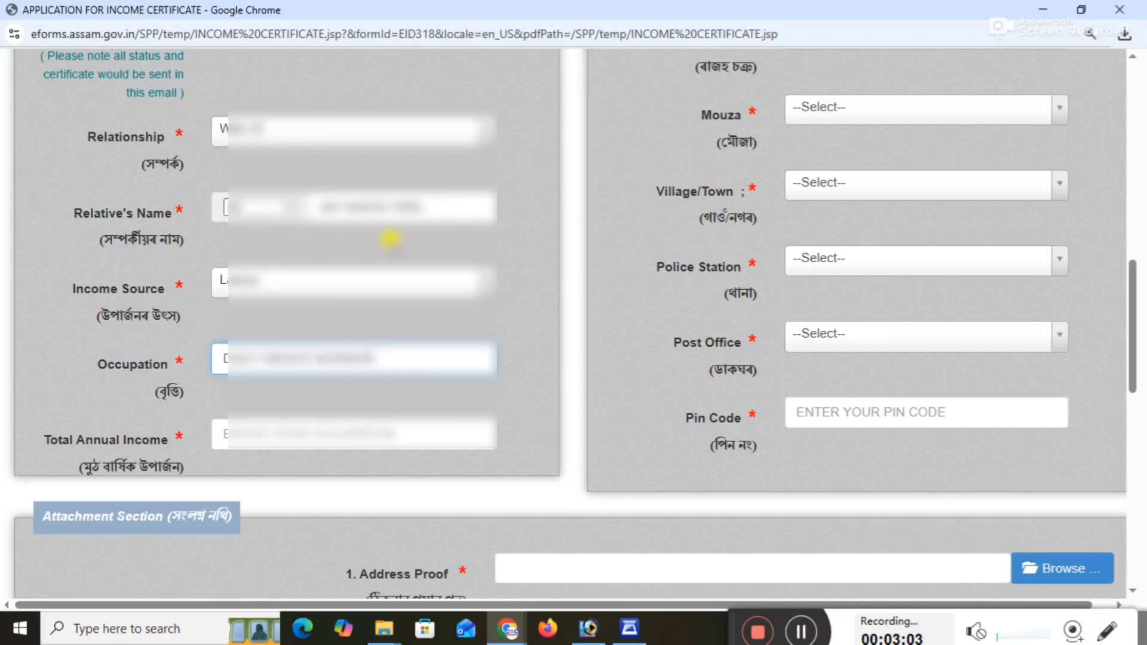
{"action": "left_click", "coordinate": [358, 423]}
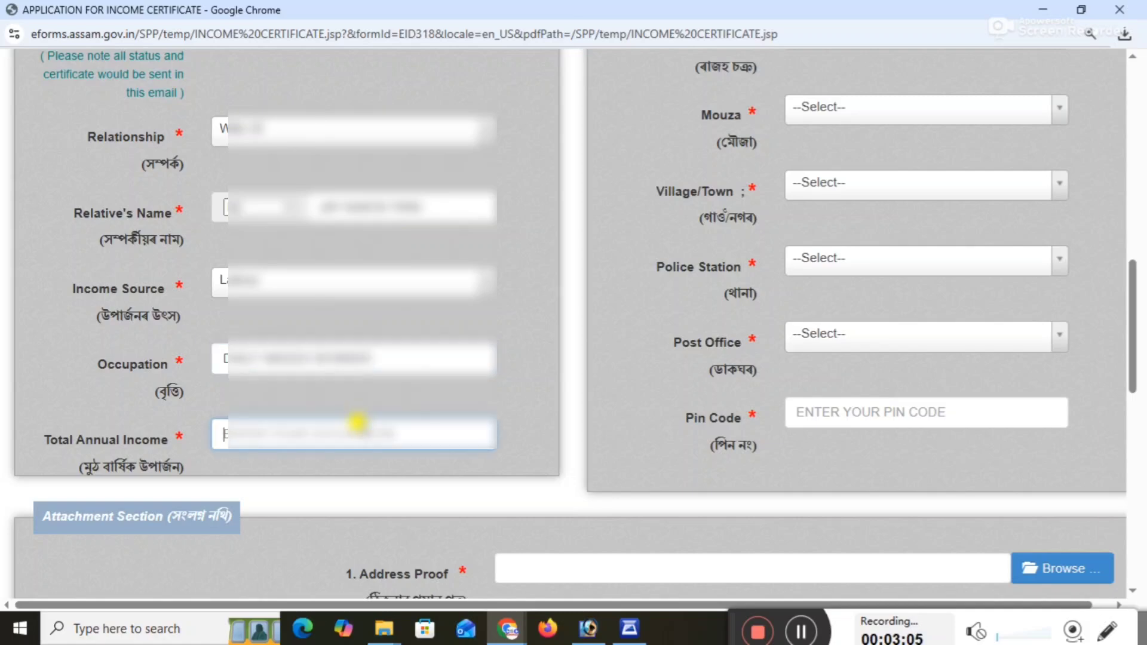
{"action": "type", "text": "20000"}
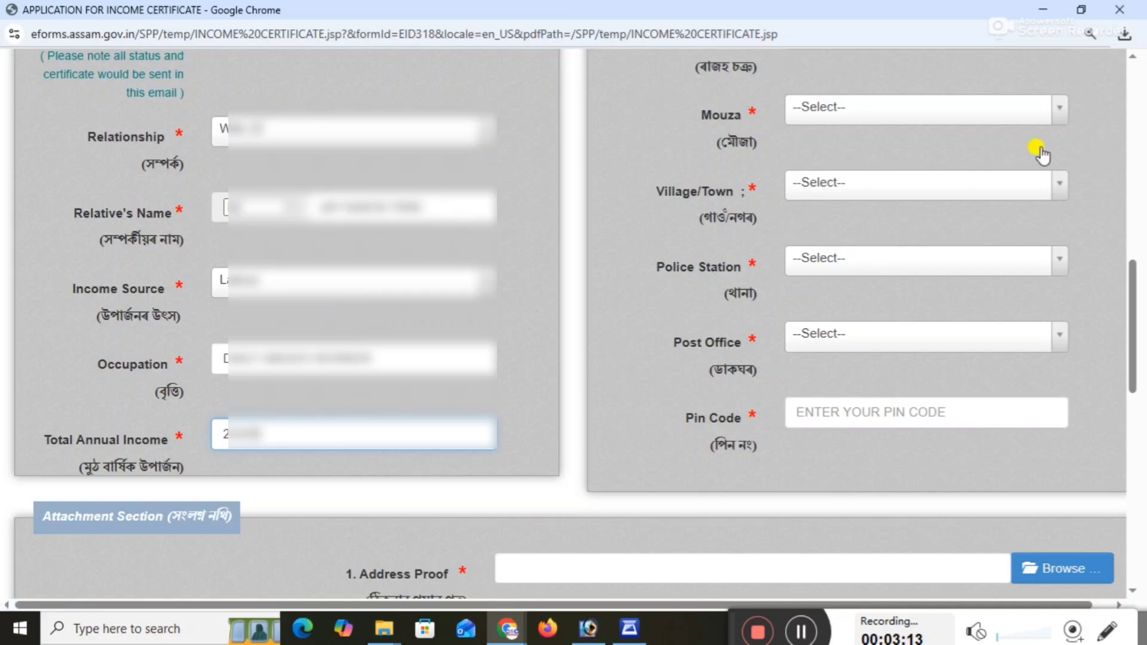
Select the applicant's mouza and village or town for the permanent address.
{"action": "left_click", "coordinate": [833, 115]}
{"action": "left_click", "coordinate": [827, 218]}
{"action": "left_click", "coordinate": [861, 181]}
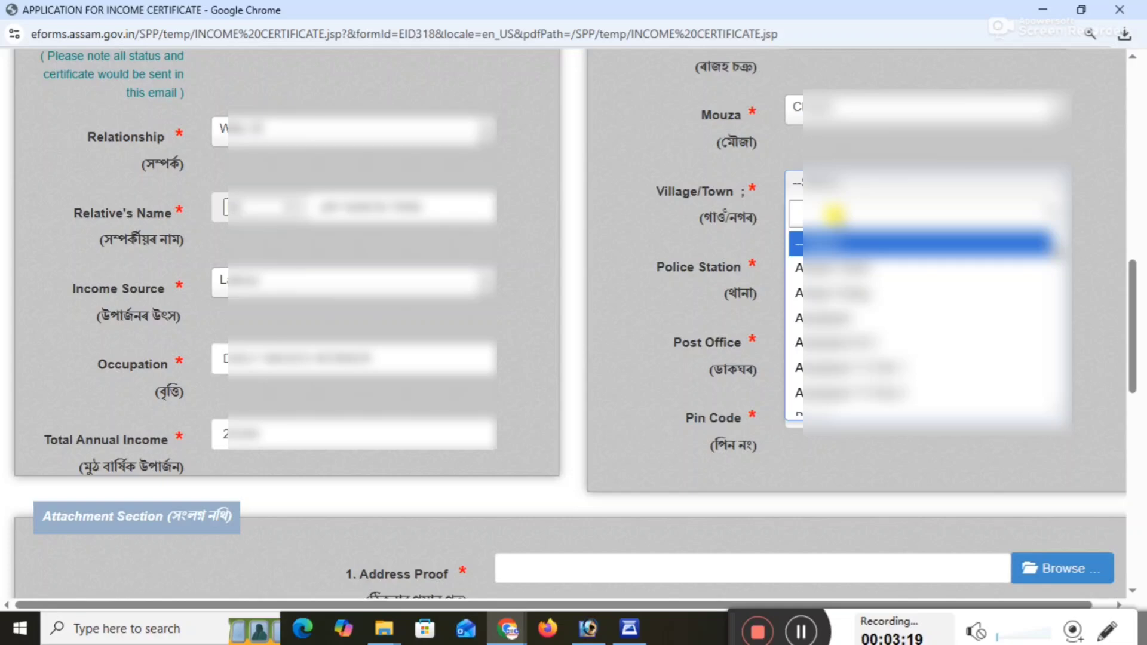
{"action": "type", "text": "H"}
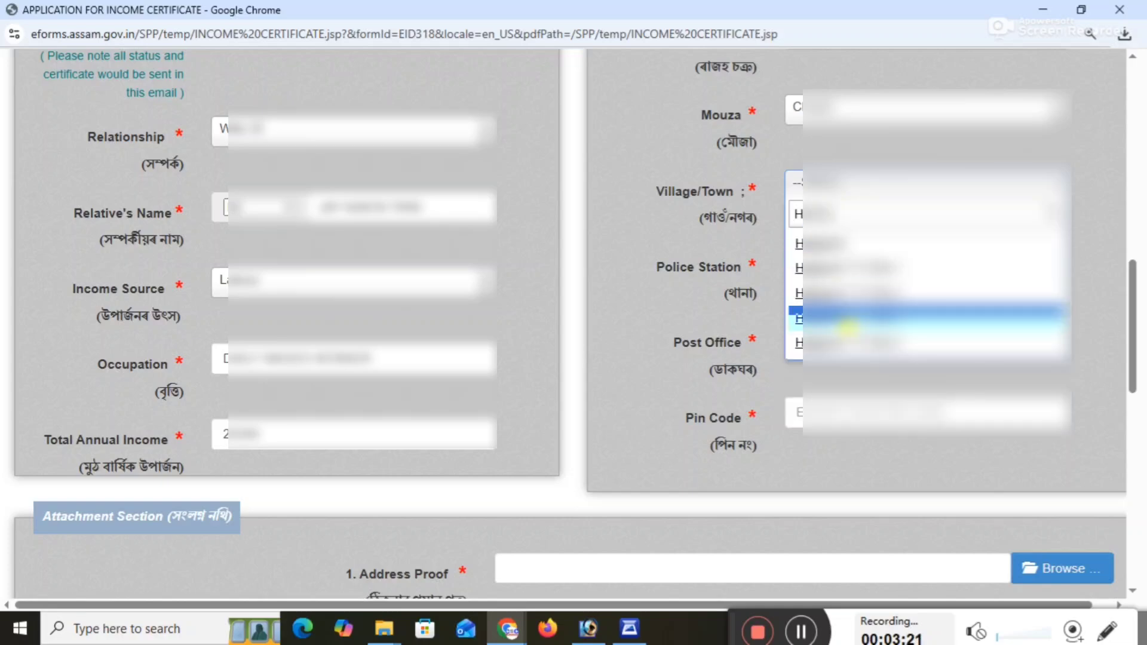
{"action": "left_click", "coordinate": [846, 343]}
Select the applicant's police station and post office for the permanent address.
{"action": "left_click", "coordinate": [849, 267]}
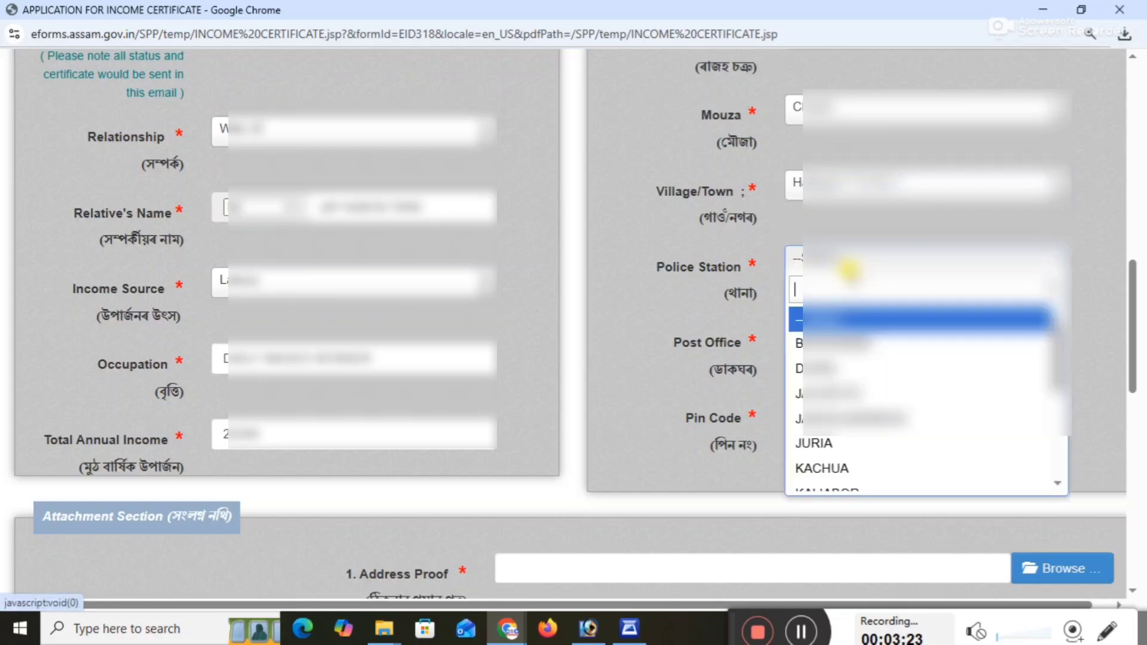
{"action": "scroll", "coordinate": [852, 435], "scroll_direction": "down", "scroll_amount": 2}
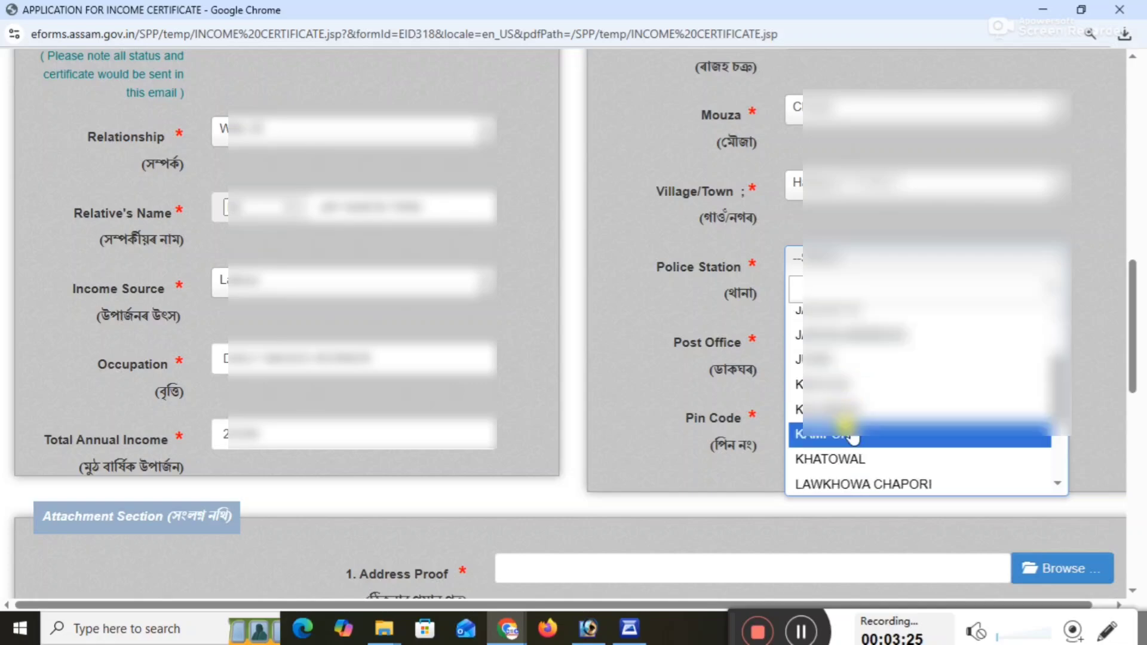
{"action": "left_click", "coordinate": [844, 427]}
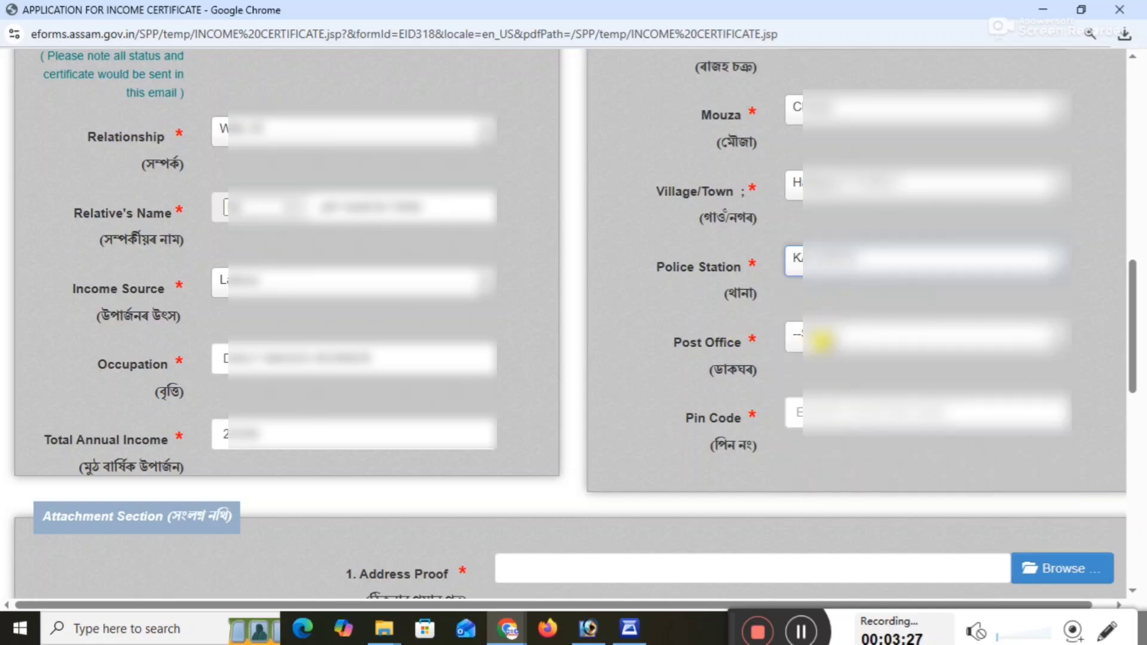
{"action": "left_click", "coordinate": [822, 341]}
{"action": "type", "text": "MIS"}
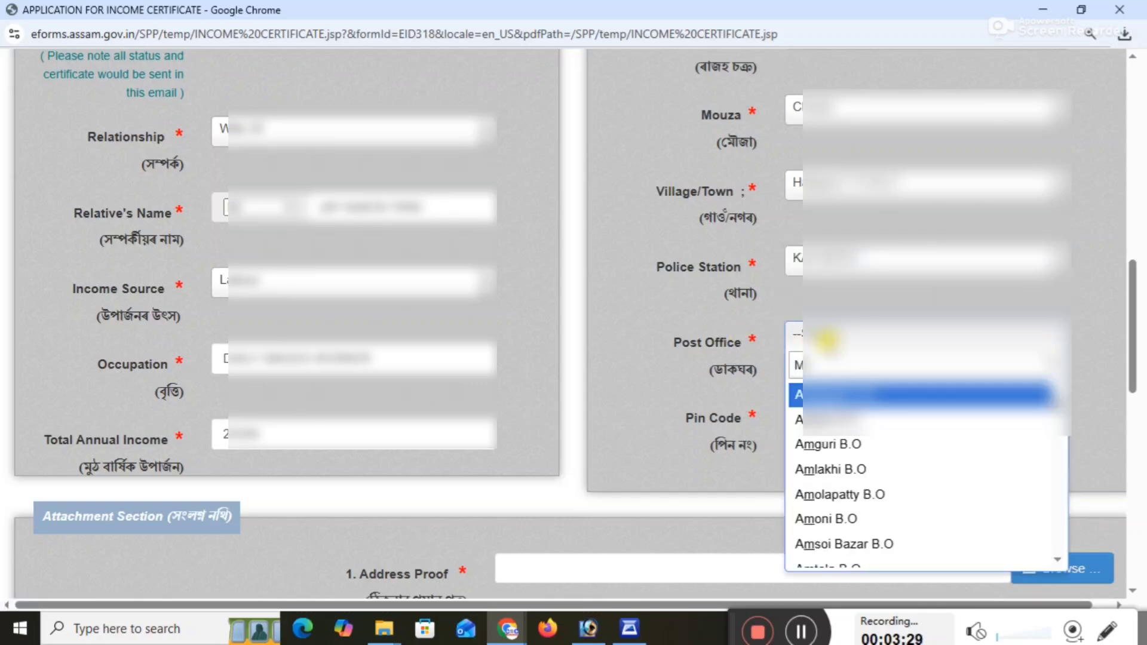
{"action": "left_click", "coordinate": [832, 396]}
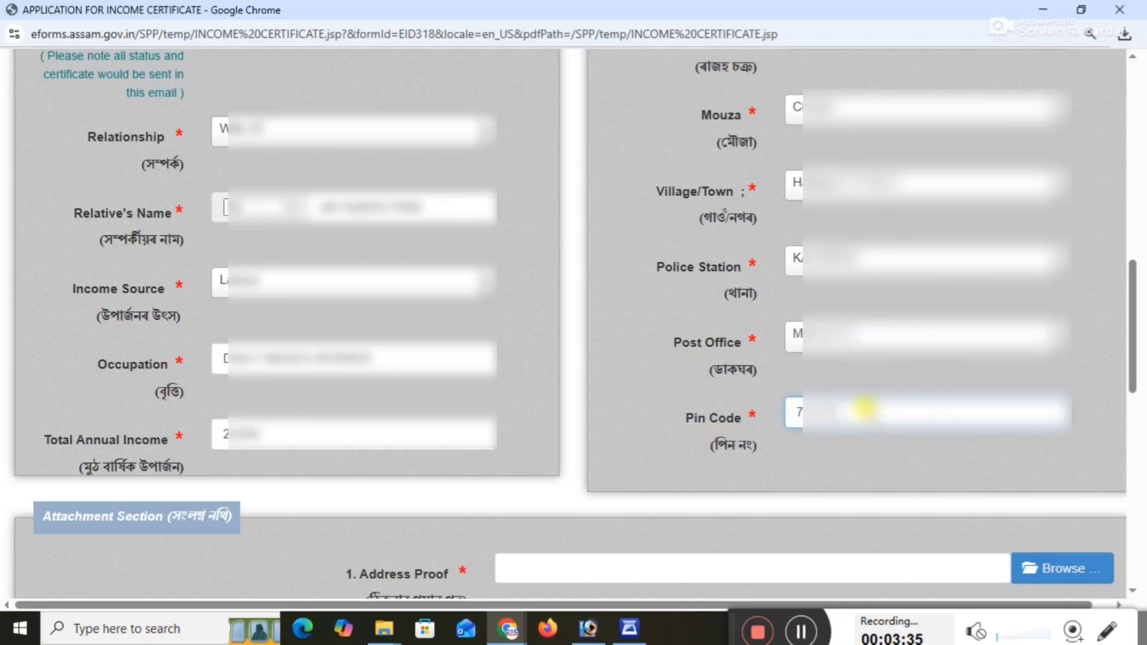
Enter the postal pin code of the applicant's permanent address.
{"action": "left_click", "coordinate": [864, 409]}
{"action": "type", "text": "78213"}
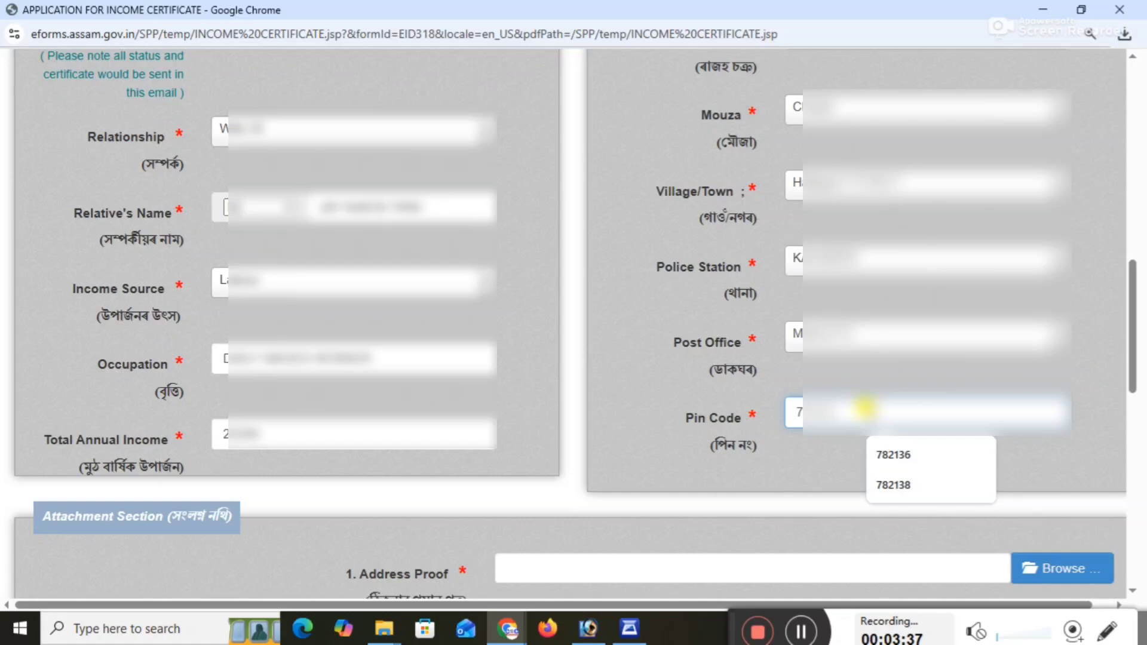
{"action": "type", "text": "8"}
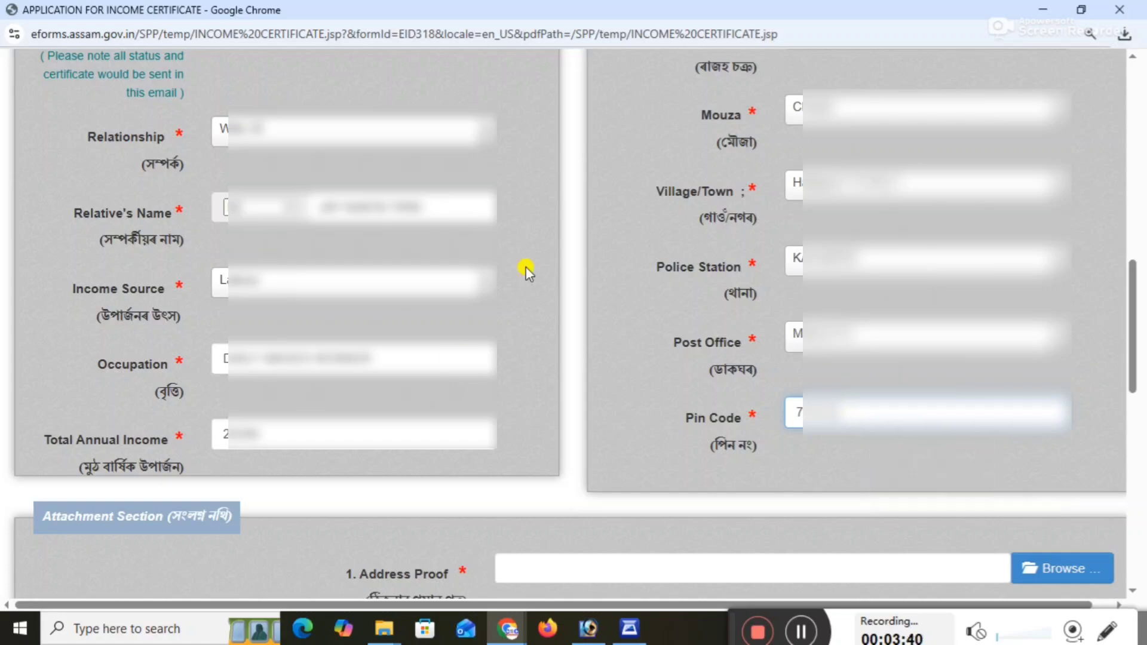
Attach ADR.PDF as the address proof and VOTE_11ZON.JPG as the identity proof in the attachment section.
{"action": "scroll", "coordinate": [474, 182], "scroll_direction": "up", "scroll_amount": 4}
{"action": "scroll", "coordinate": [473, 182], "scroll_direction": "up", "scroll_amount": 4}
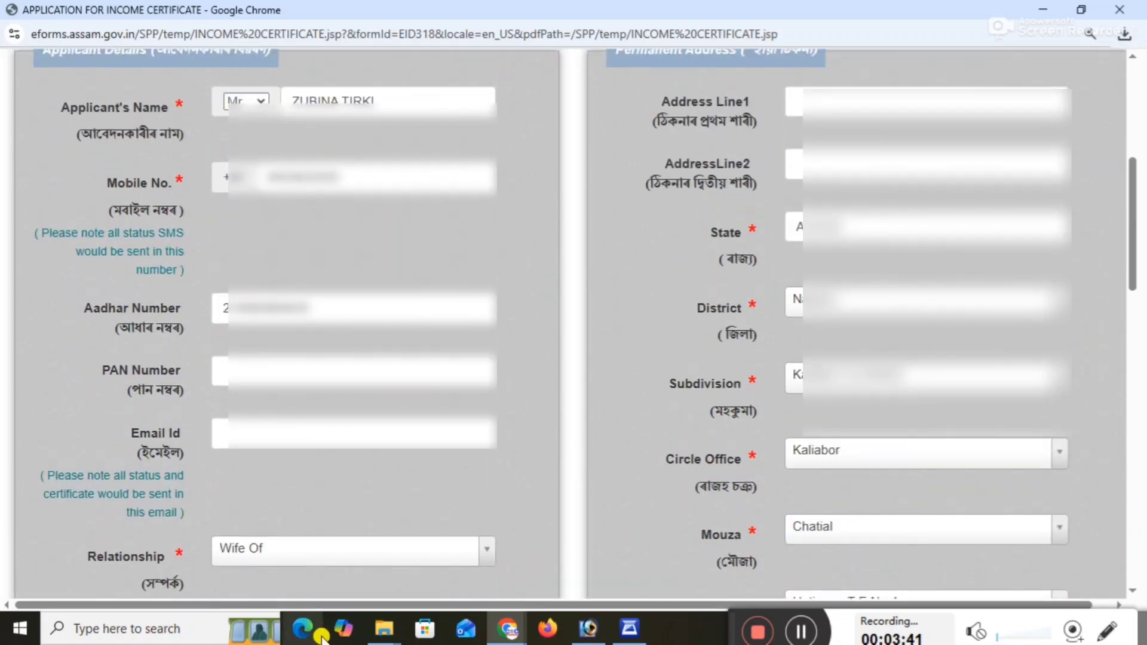
{"action": "scroll", "coordinate": [758, 274], "scroll_direction": "down", "scroll_amount": 4}
{"action": "scroll", "coordinate": [853, 325], "scroll_direction": "down", "scroll_amount": 15}
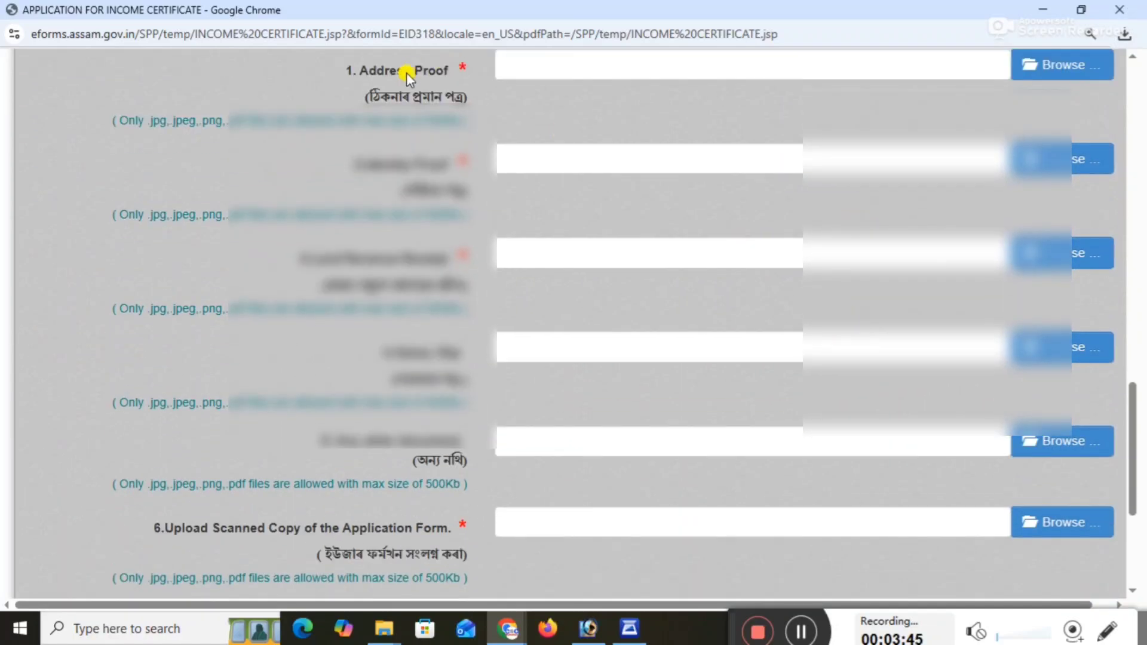
{"action": "left_click", "coordinate": [1047, 66]}
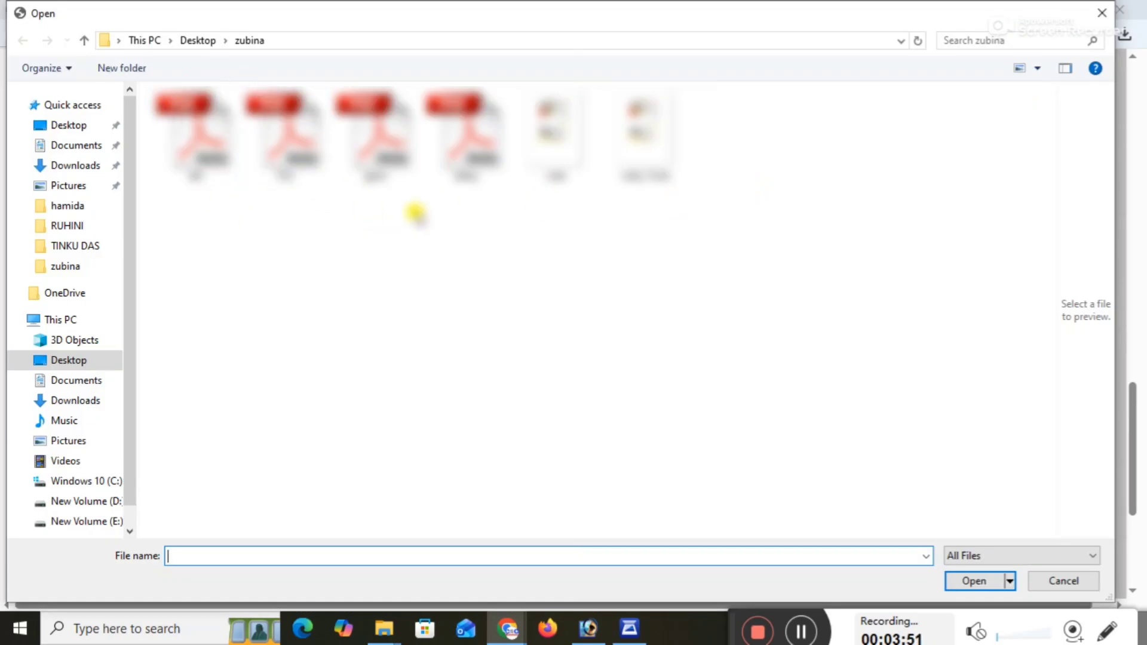
{"action": "double_click", "coordinate": [193, 146]}
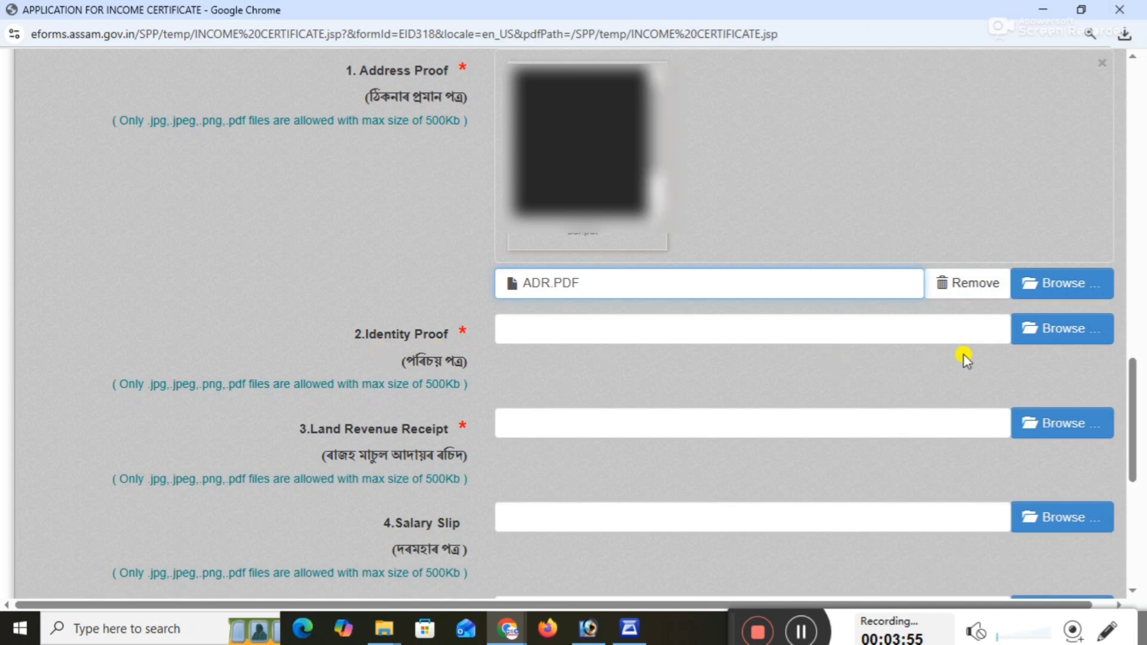
{"action": "left_click", "coordinate": [1059, 325]}
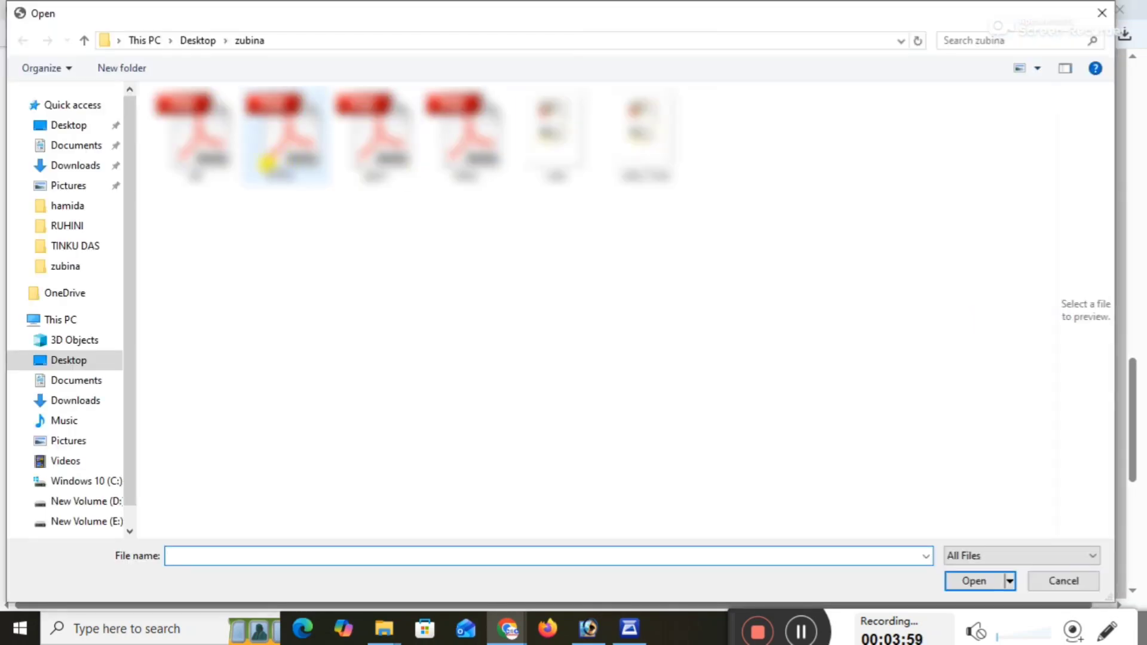
{"action": "double_click", "coordinate": [651, 158]}
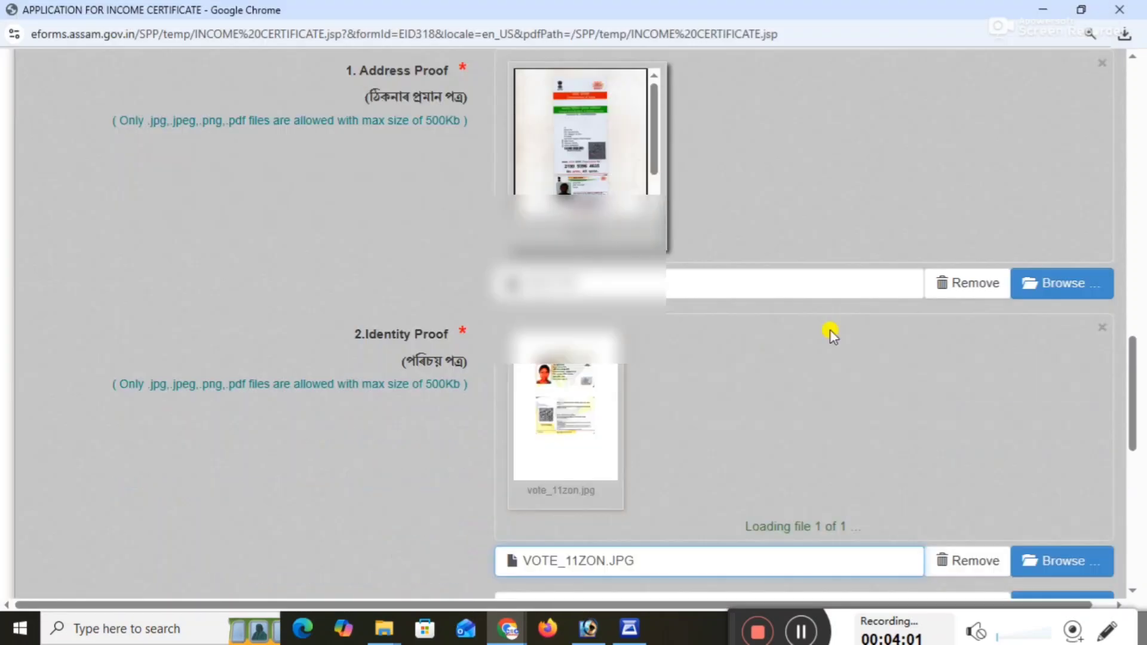
Switch to File Explorer and open the third PDF in the applicant's documents folder to check its contents.
{"action": "scroll", "coordinate": [827, 334], "scroll_direction": "down", "scroll_amount": 3}
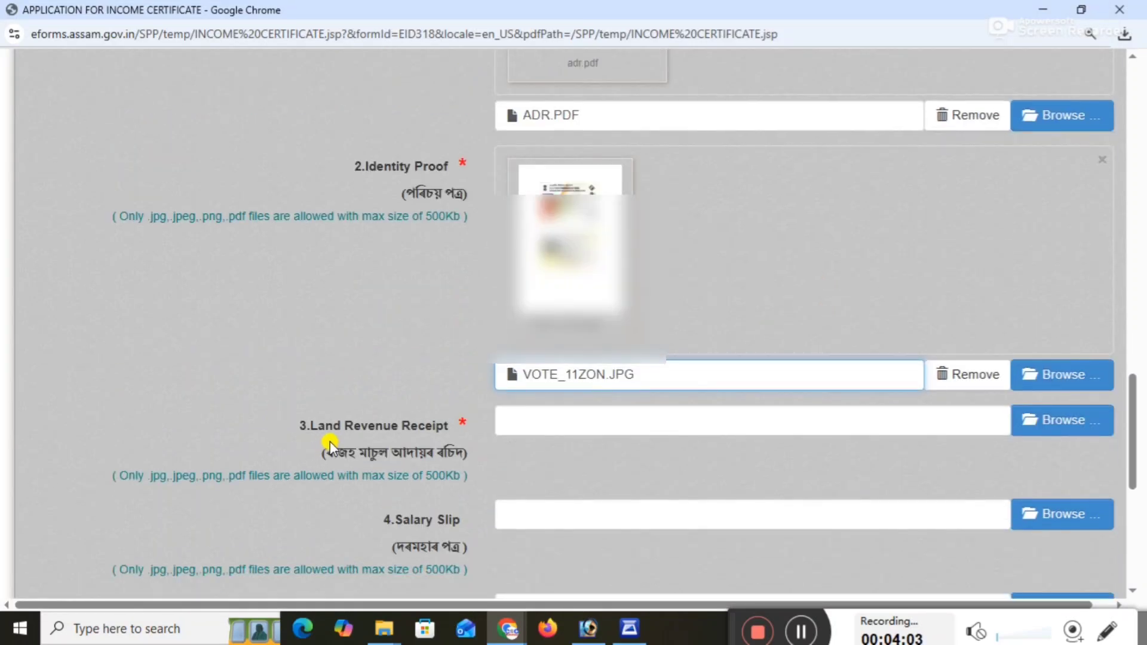
{"action": "scroll", "coordinate": [998, 439], "scroll_direction": "down", "scroll_amount": 1}
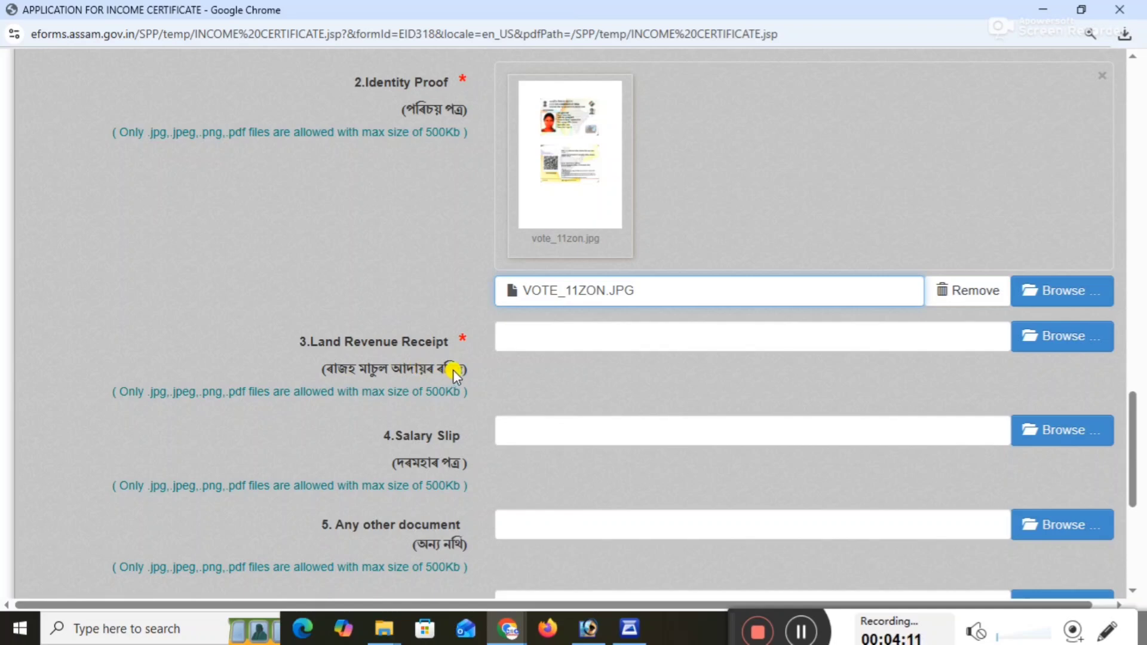
{"action": "left_click", "coordinate": [384, 629]}
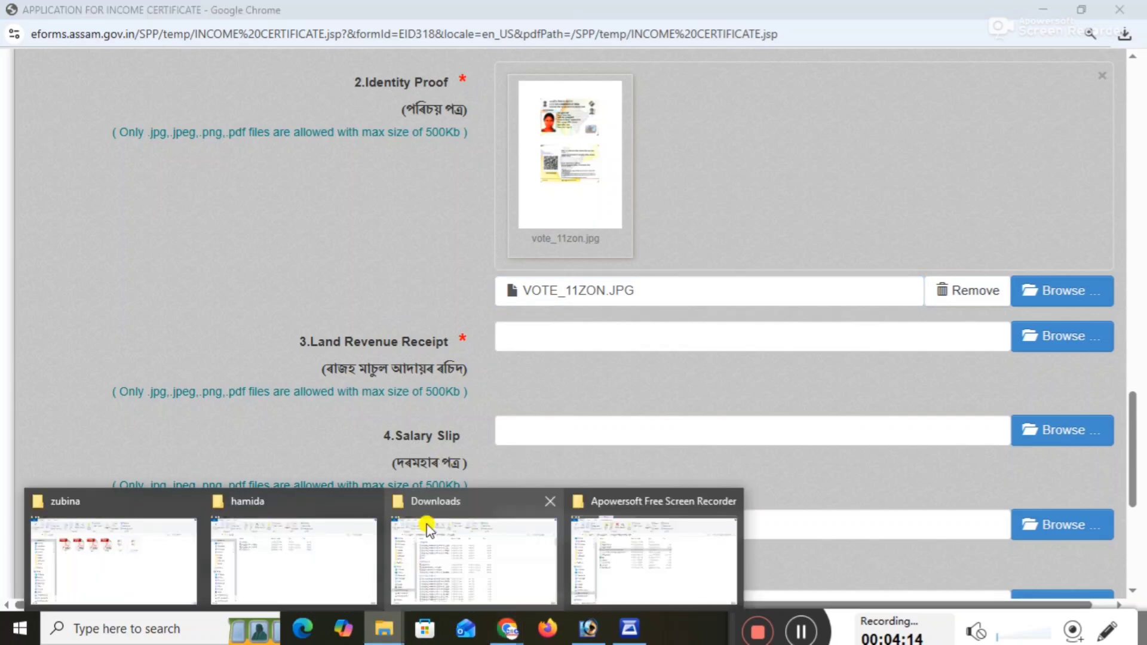
{"action": "left_click", "coordinate": [128, 539]}
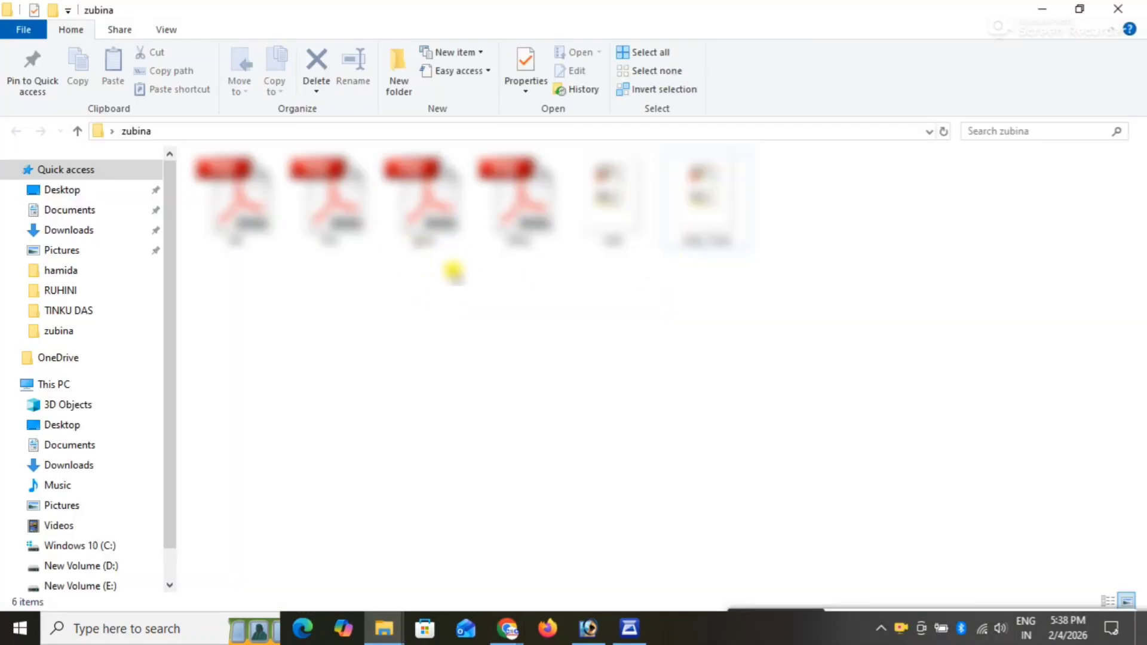
{"action": "left_click", "coordinate": [449, 221]}
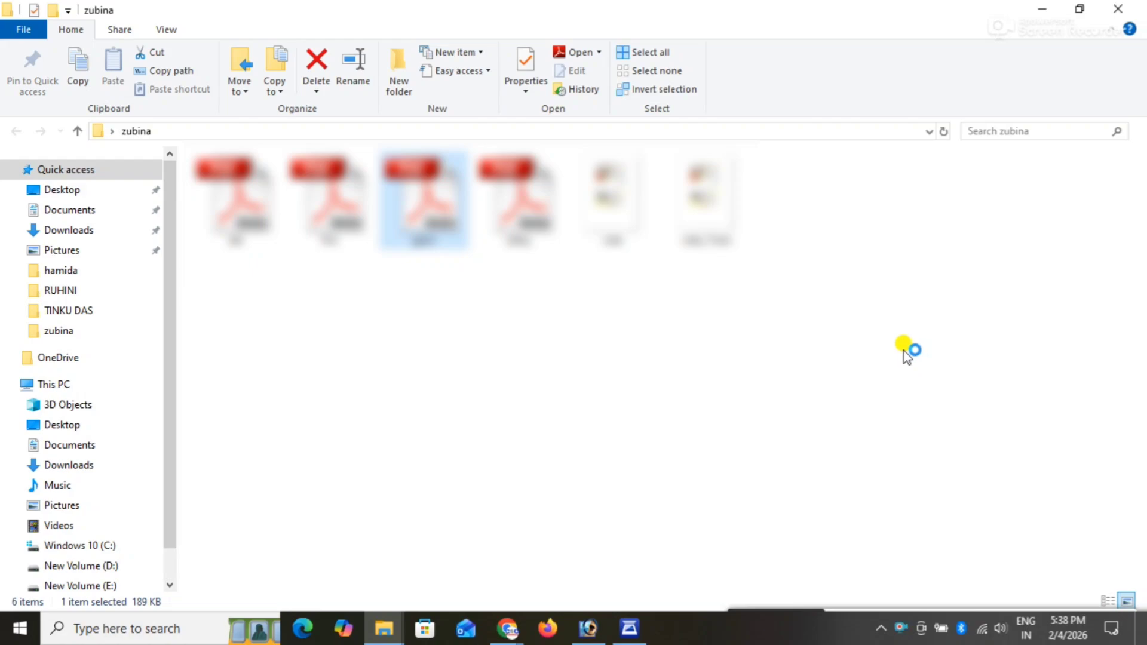
Examine the handwritten remark and the village headman's signature at the end of gaon.pdf.
{"action": "scroll", "coordinate": [905, 350], "scroll_direction": "down", "scroll_amount": 5}
{"action": "scroll", "coordinate": [904, 349], "scroll_direction": "down", "scroll_amount": 8}
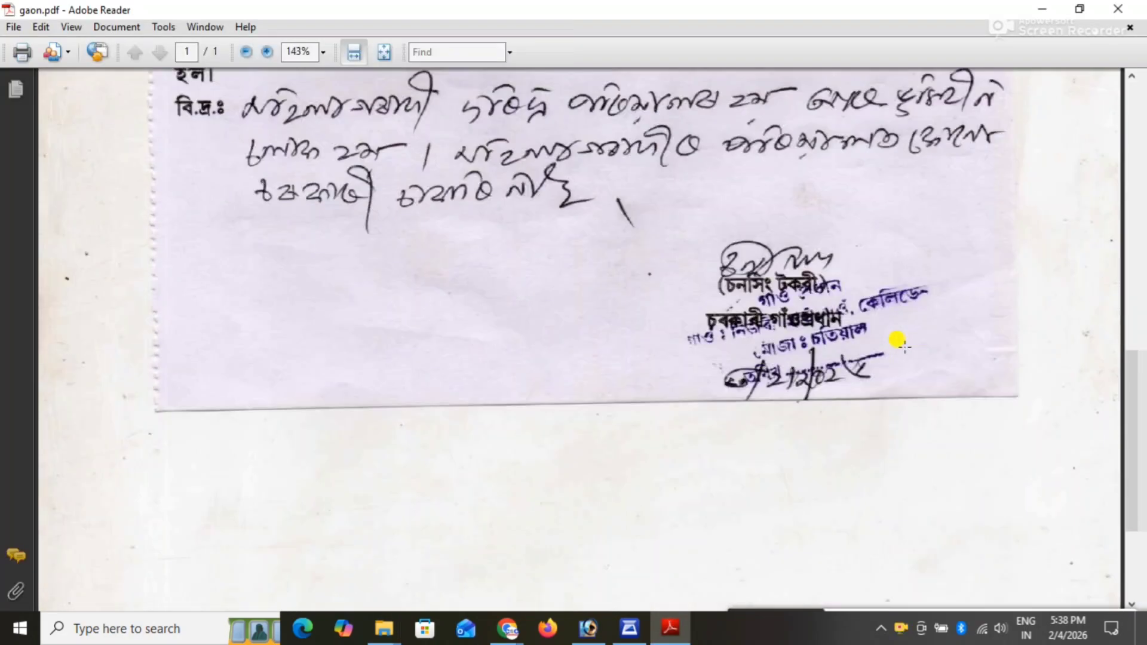
{"action": "scroll", "coordinate": [905, 347], "scroll_direction": "up", "scroll_amount": 1}
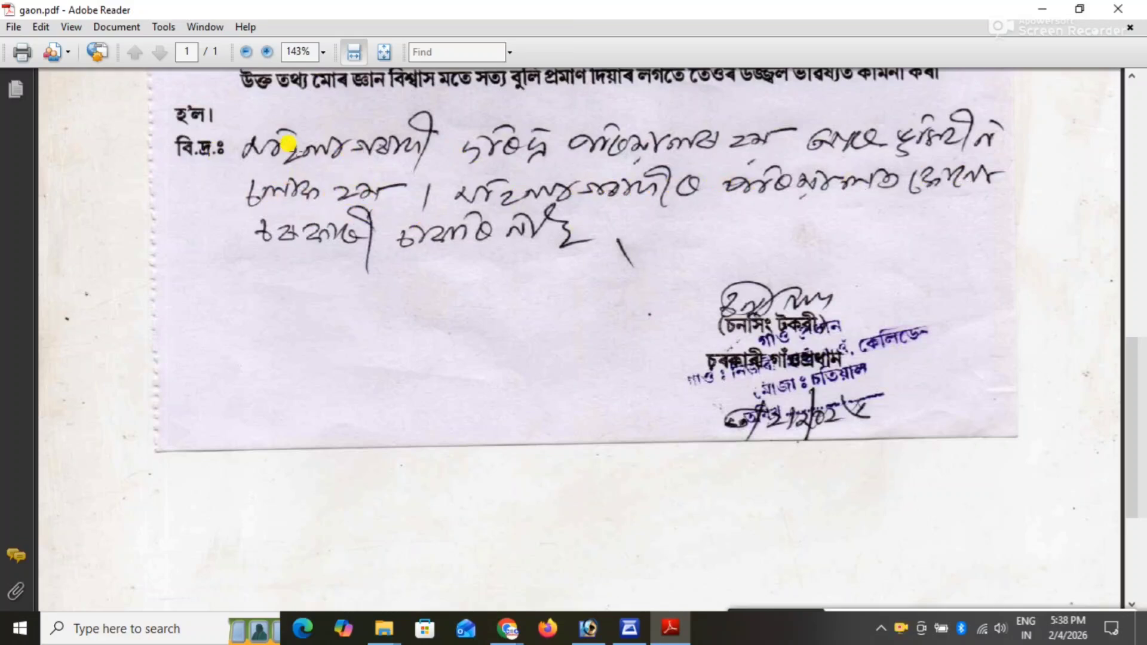
{"action": "left_click_drag", "start_coordinate": [210, 116], "coordinate": [1084, 281]}
{"action": "left_click", "coordinate": [369, 381]}
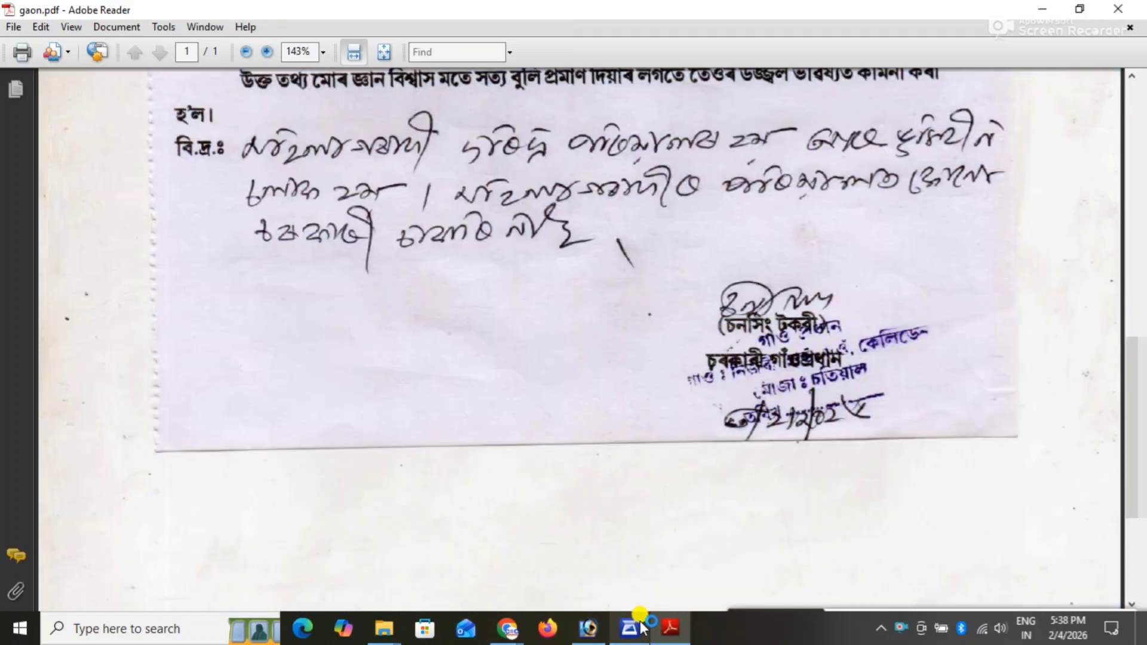
Switch back to the income certificate form in Chrome and attach GAON.PDF as the land revenue receipt.
{"action": "left_click", "coordinate": [507, 629]}
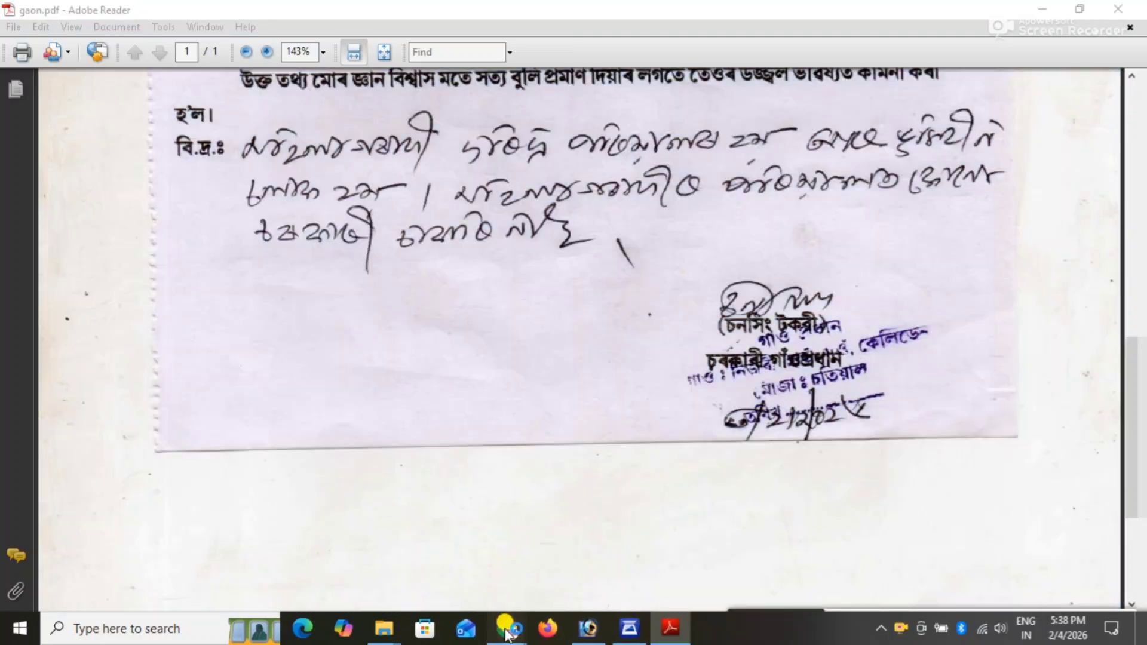
{"action": "left_click", "coordinate": [562, 554]}
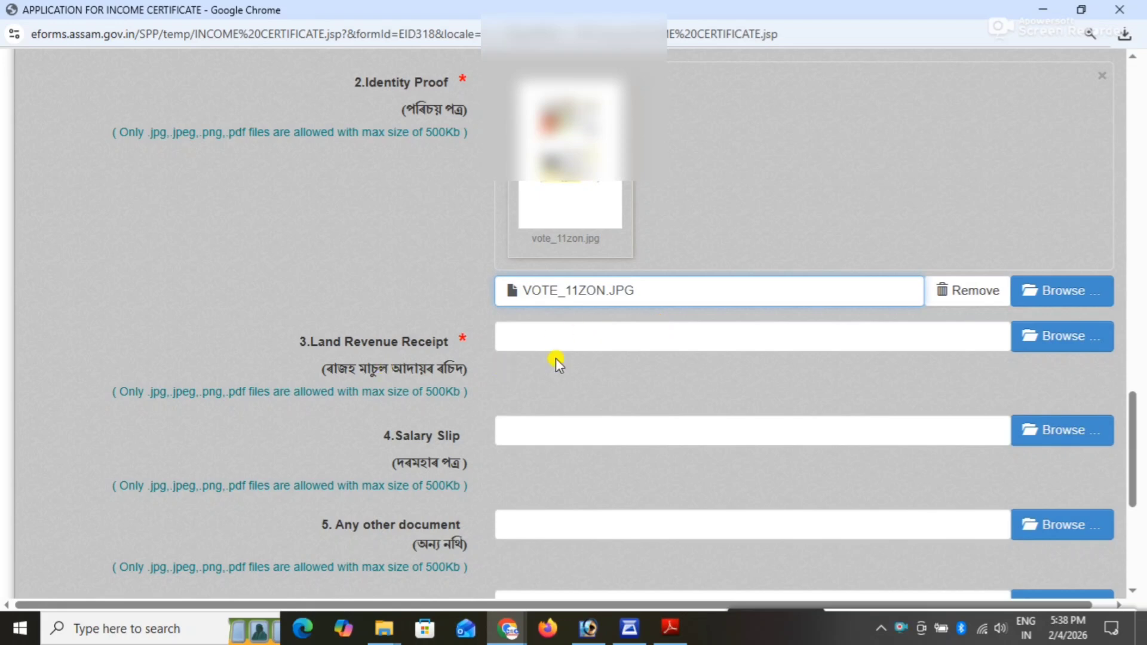
{"action": "left_click", "coordinate": [1049, 339]}
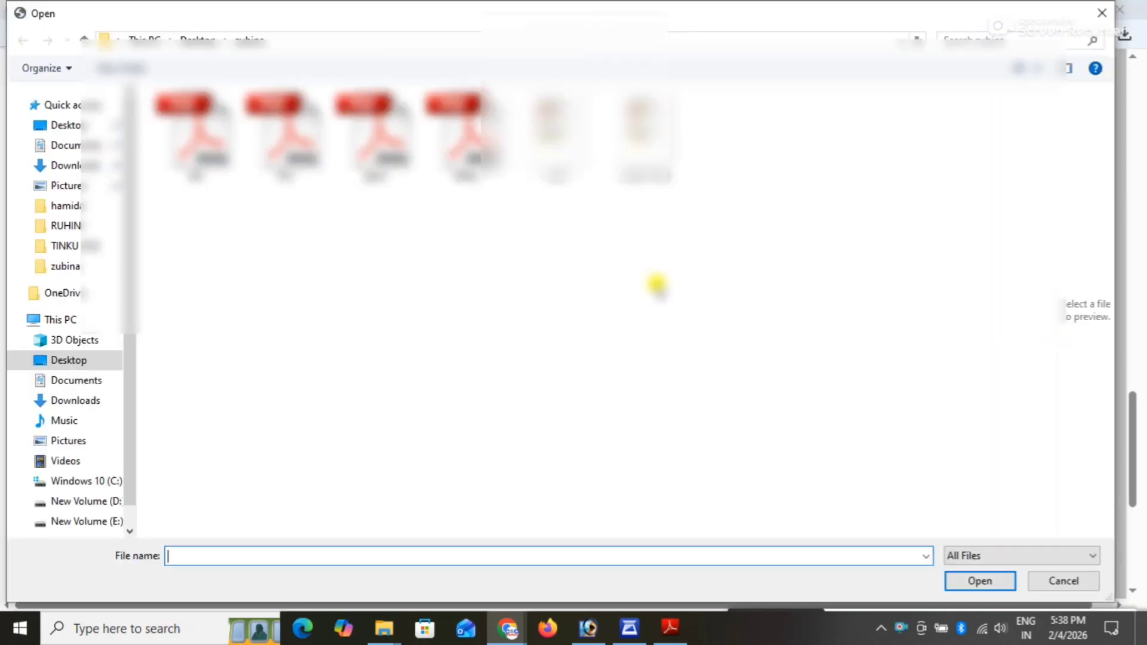
{"action": "left_click", "coordinate": [367, 157]}
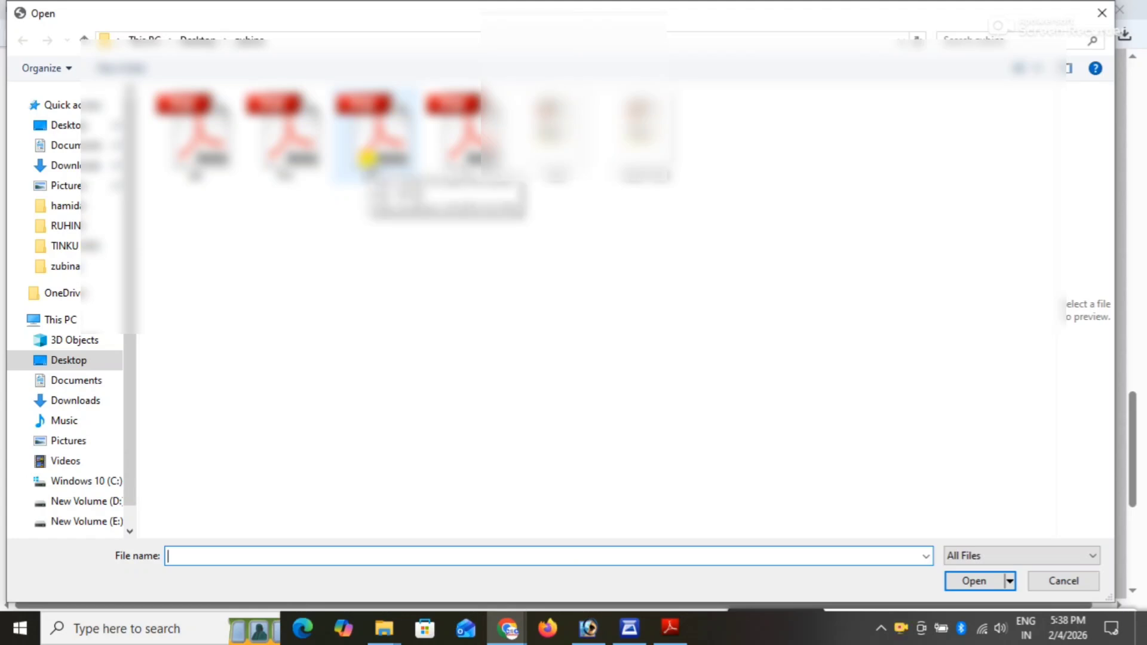
{"action": "double_click", "coordinate": [367, 157]}
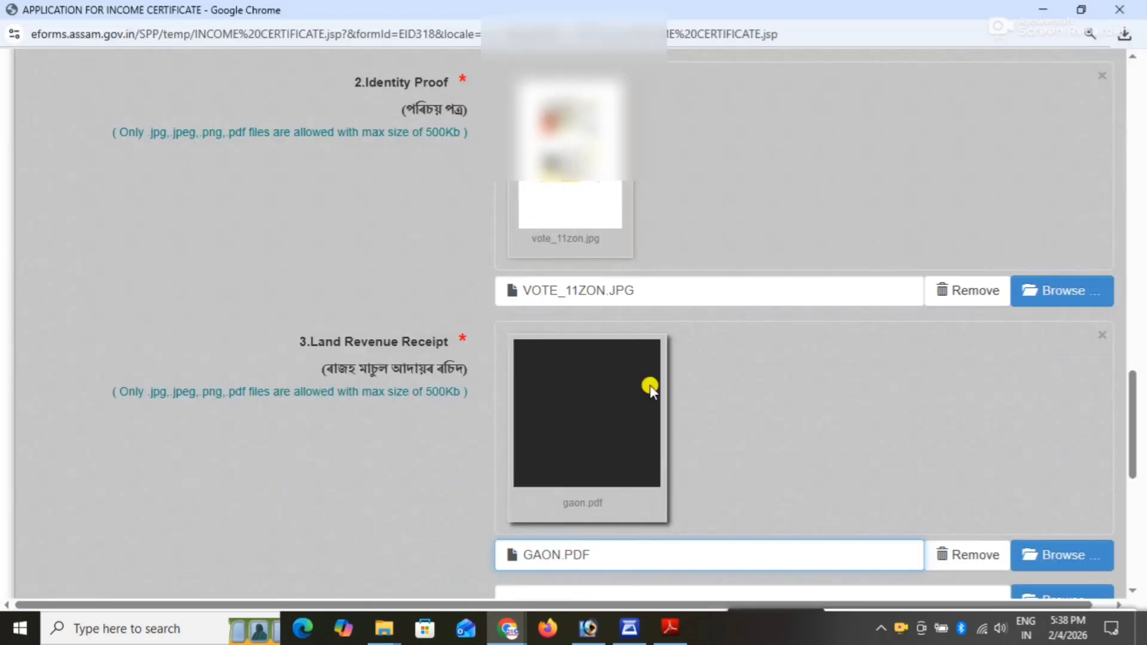
Attach SALARY.PDF under "Any other document", leaving the salary slip attachment empty.
{"action": "scroll", "coordinate": [717, 388], "scroll_direction": "down", "scroll_amount": 4}
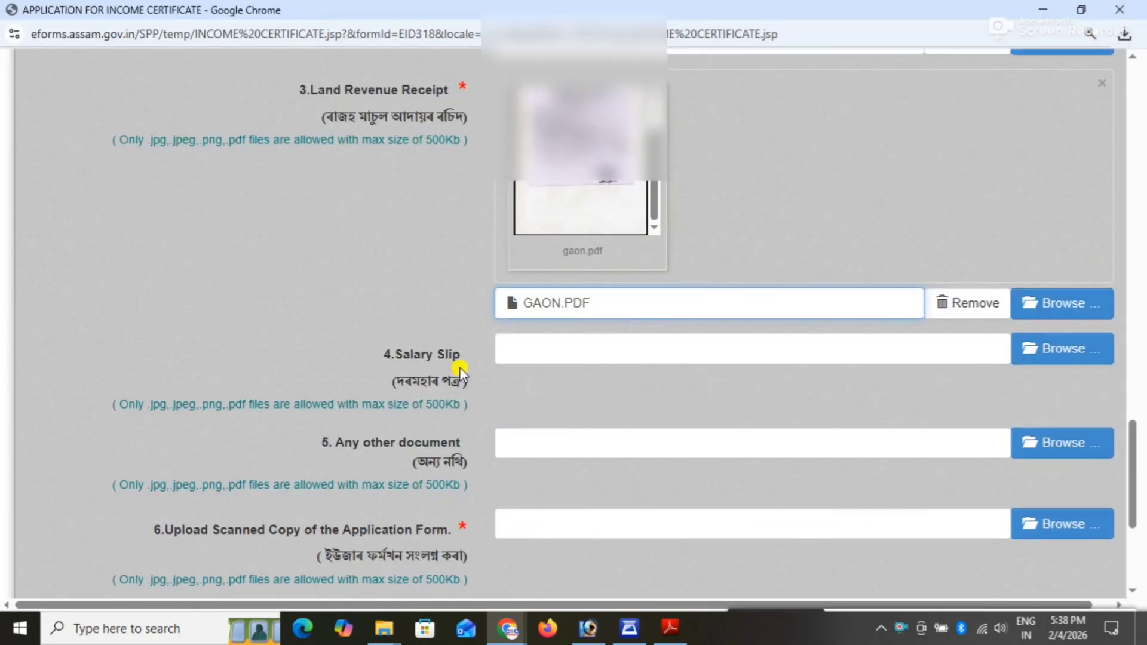
{"action": "scroll", "coordinate": [843, 358], "scroll_direction": "down", "scroll_amount": 1}
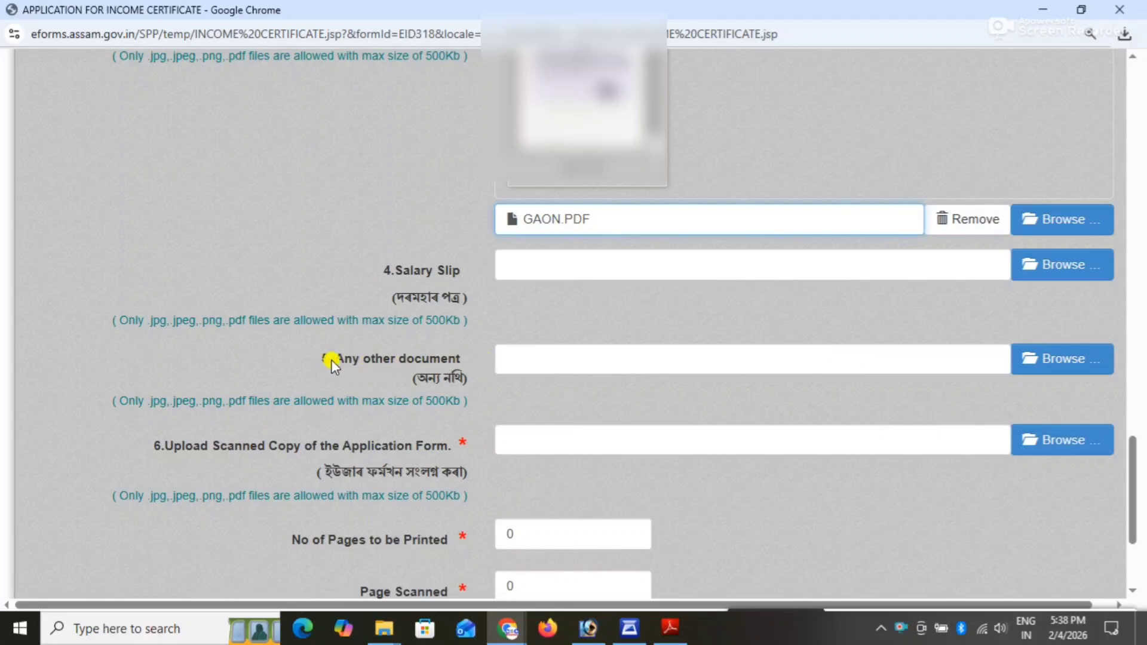
{"action": "left_click_drag", "start_coordinate": [336, 360], "coordinate": [461, 361]}
{"action": "left_click", "coordinate": [496, 359]}
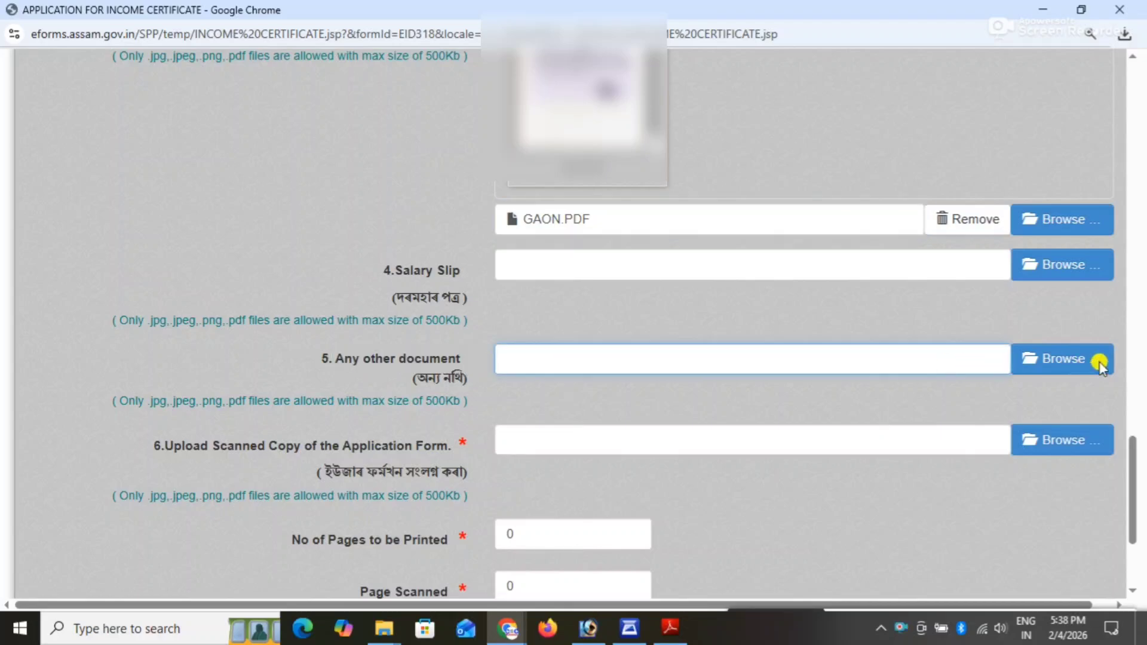
{"action": "left_click", "coordinate": [1076, 361]}
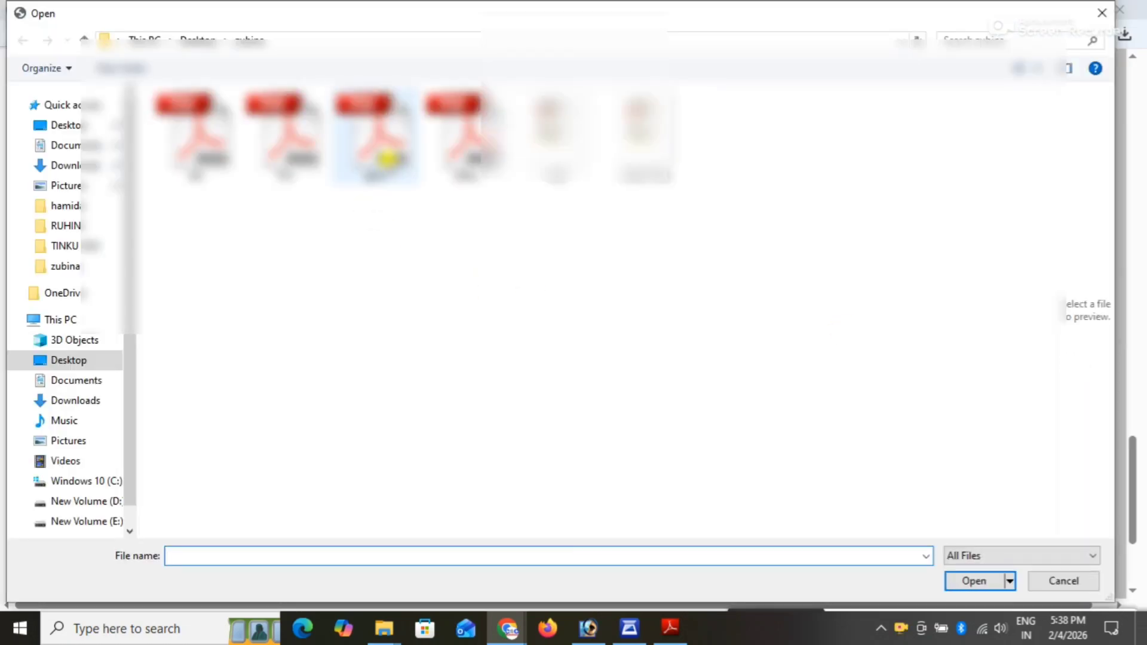
{"action": "left_click", "coordinate": [477, 164]}
{"action": "double_click", "coordinate": [477, 163]}
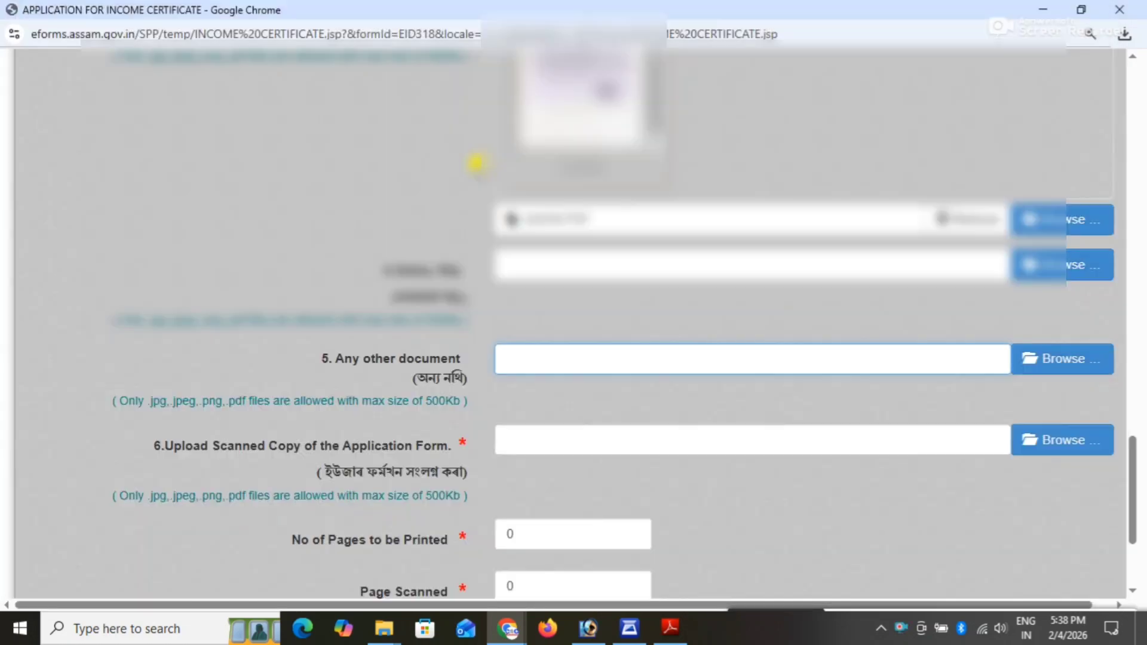
Attach FRM.PDF as the scanned copy of the application form.
{"action": "scroll", "coordinate": [922, 378], "scroll_direction": "down", "scroll_amount": 4}
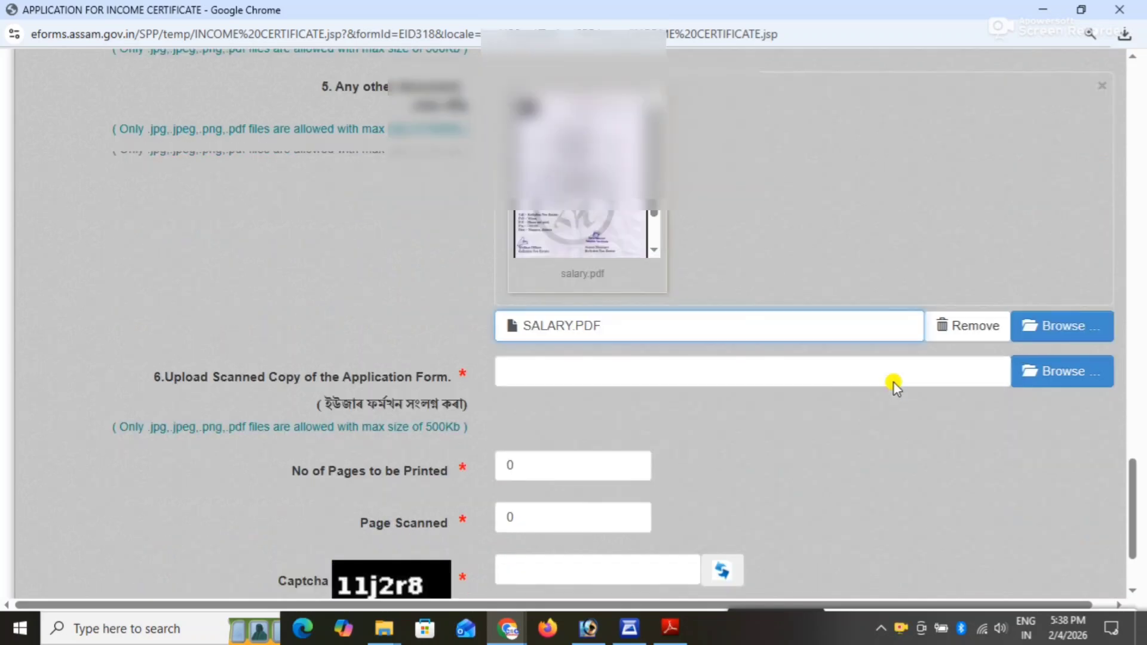
{"action": "scroll", "coordinate": [895, 386], "scroll_direction": "down", "scroll_amount": 2}
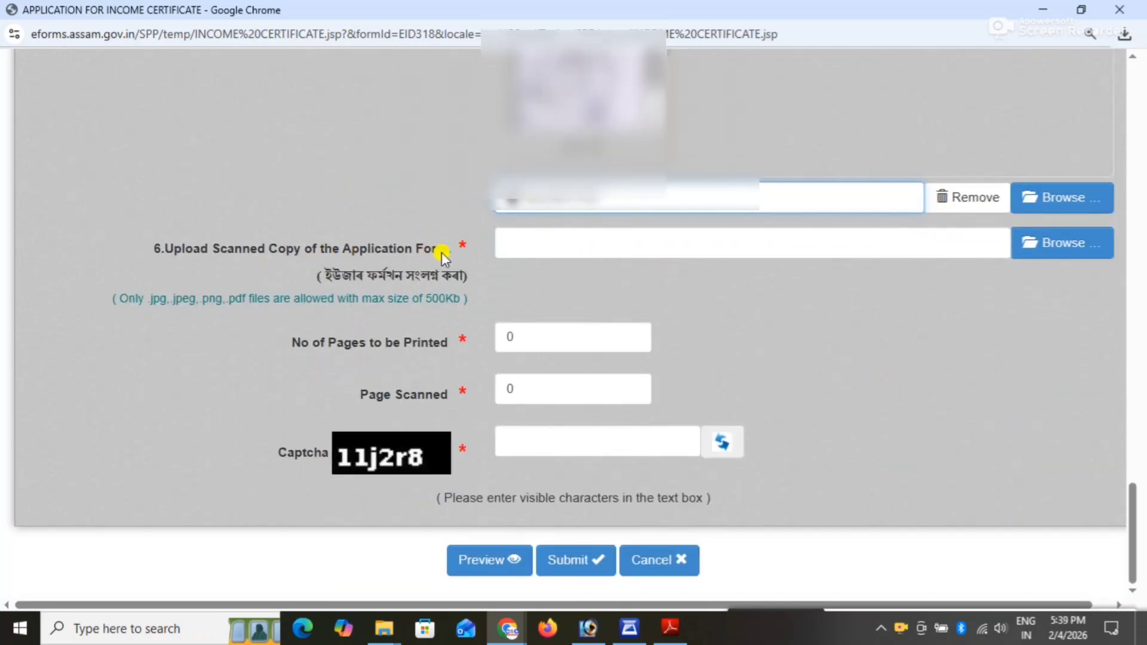
{"action": "left_click", "coordinate": [1052, 247]}
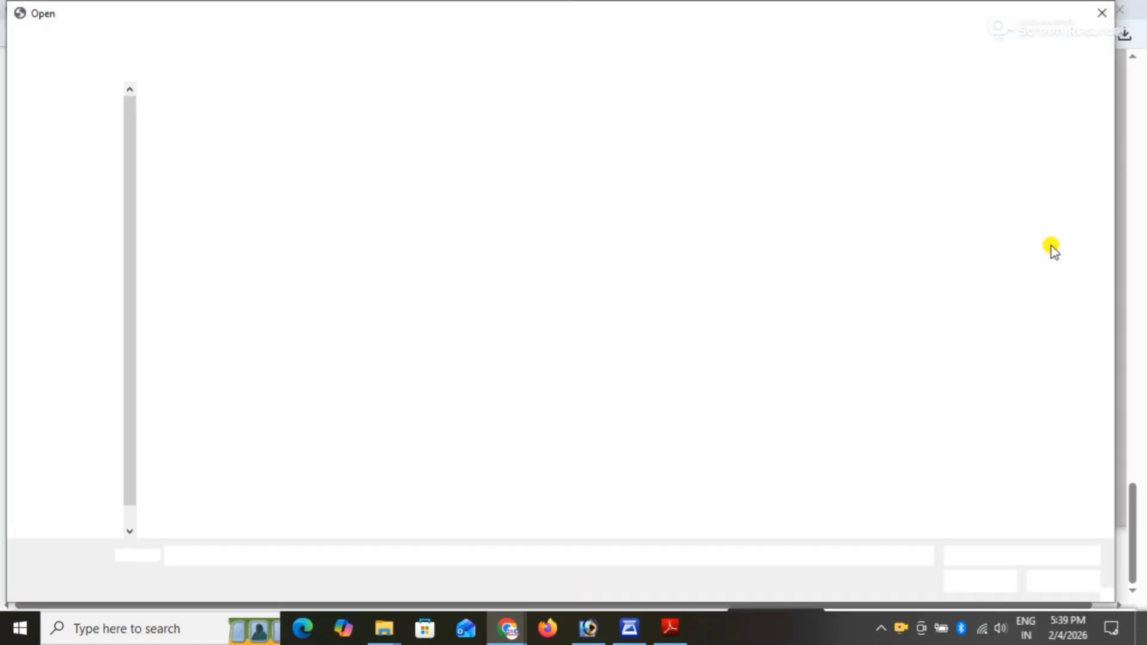
{"action": "left_click", "coordinate": [289, 165]}
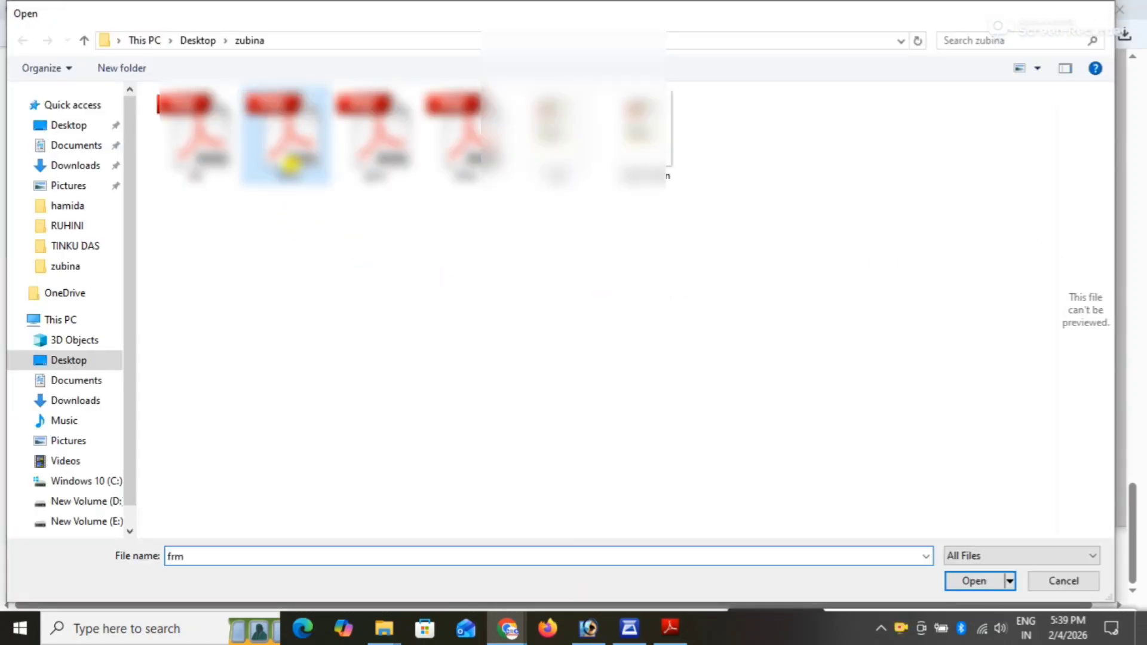
{"action": "double_click", "coordinate": [289, 165]}
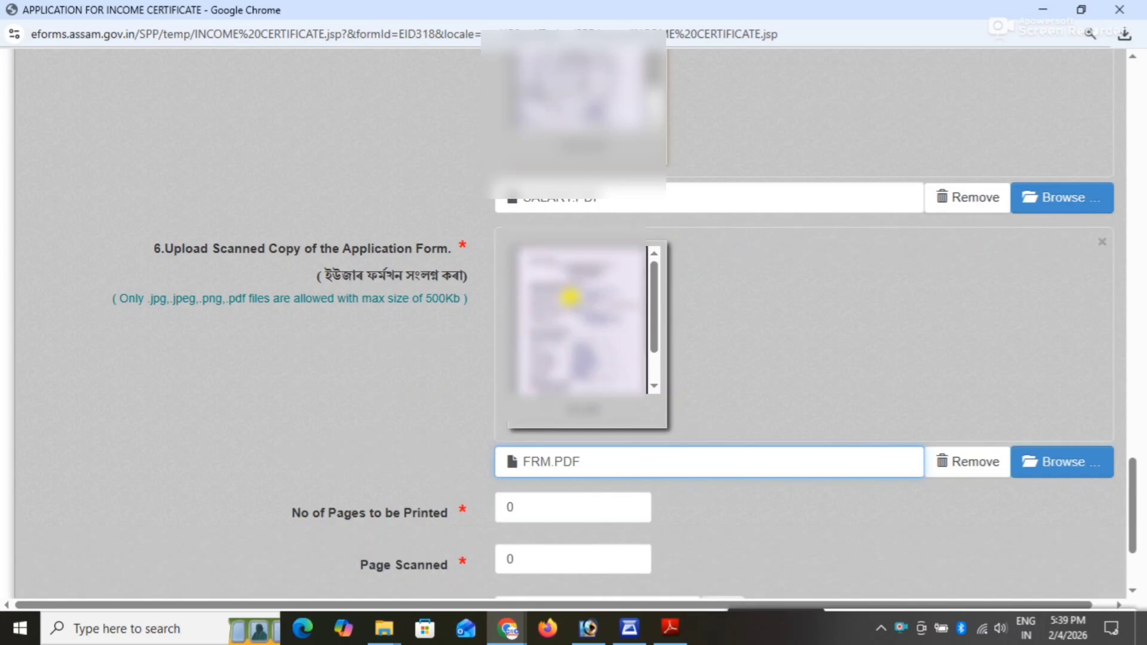
Set the number of pages to be printed to 1 and the pages scanned to 10.
{"action": "scroll", "coordinate": [852, 328], "scroll_direction": "down", "scroll_amount": 3}
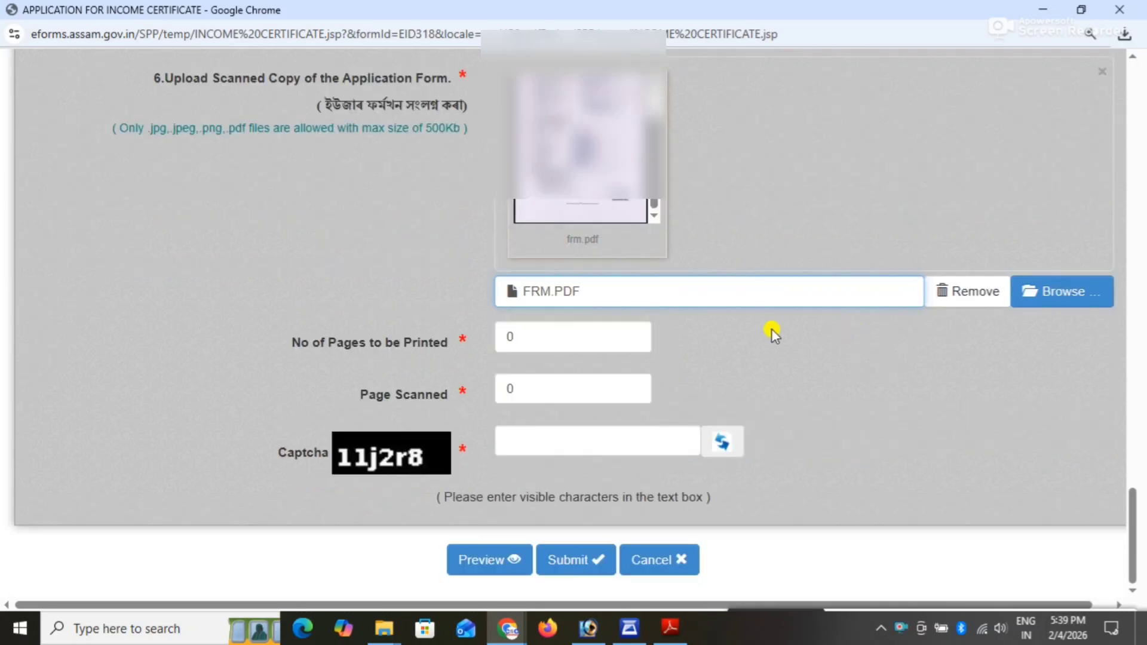
{"action": "left_click_drag", "start_coordinate": [538, 335], "coordinate": [493, 344]}
{"action": "type", "text": "1"}
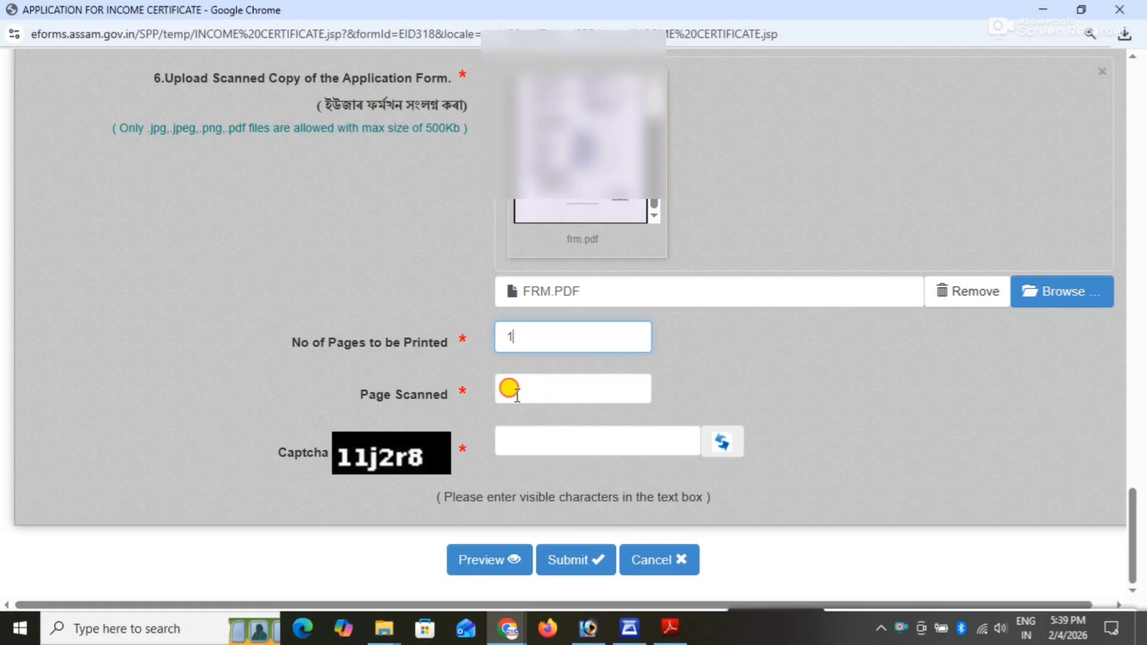
{"action": "left_click_drag", "start_coordinate": [510, 386], "coordinate": [494, 386]}
{"action": "type", "text": "10"}
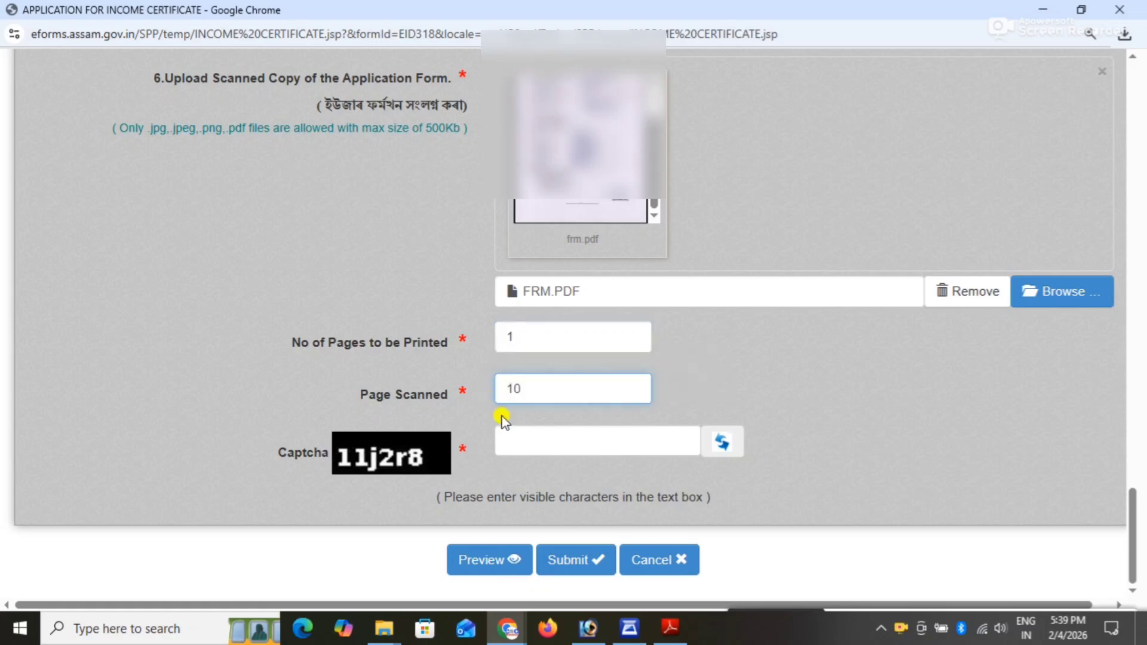
Enter the captcha code, submit the income certificate application and confirm the submission.
{"action": "left_click", "coordinate": [571, 439]}
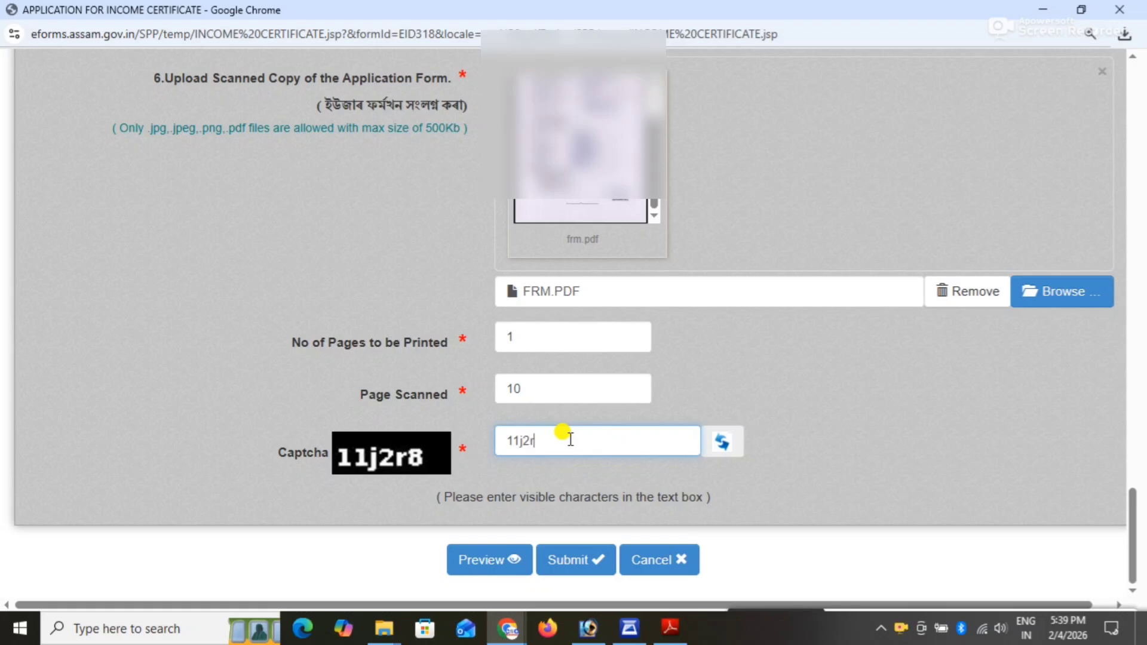
{"action": "left_click", "coordinate": [581, 560]}
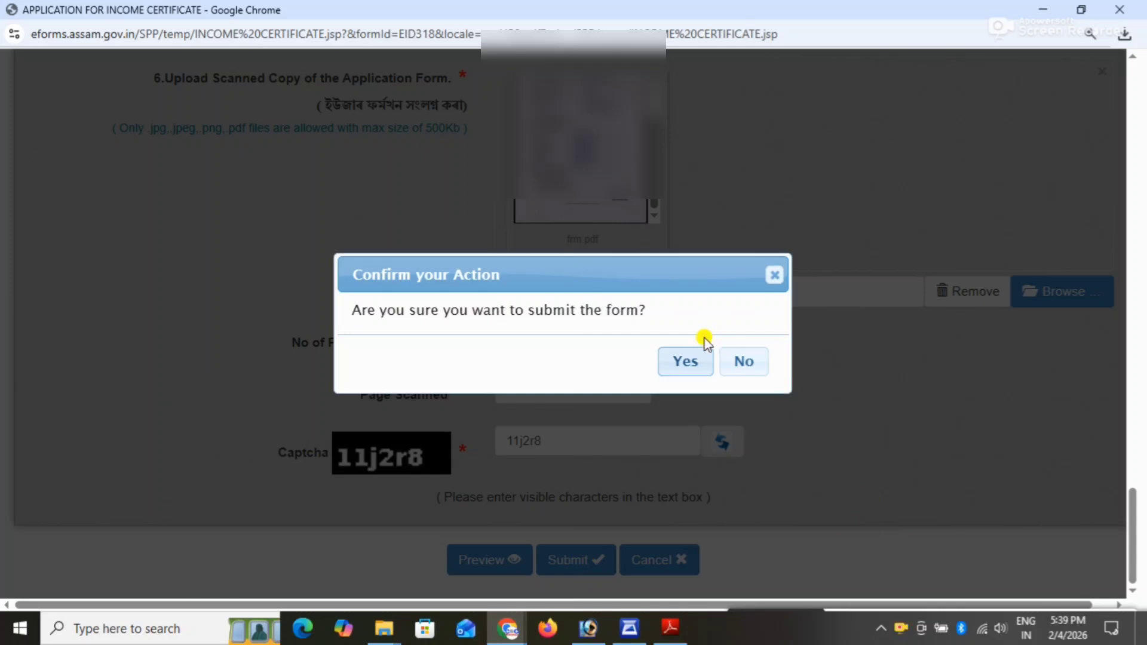
{"action": "left_click", "coordinate": [685, 361]}
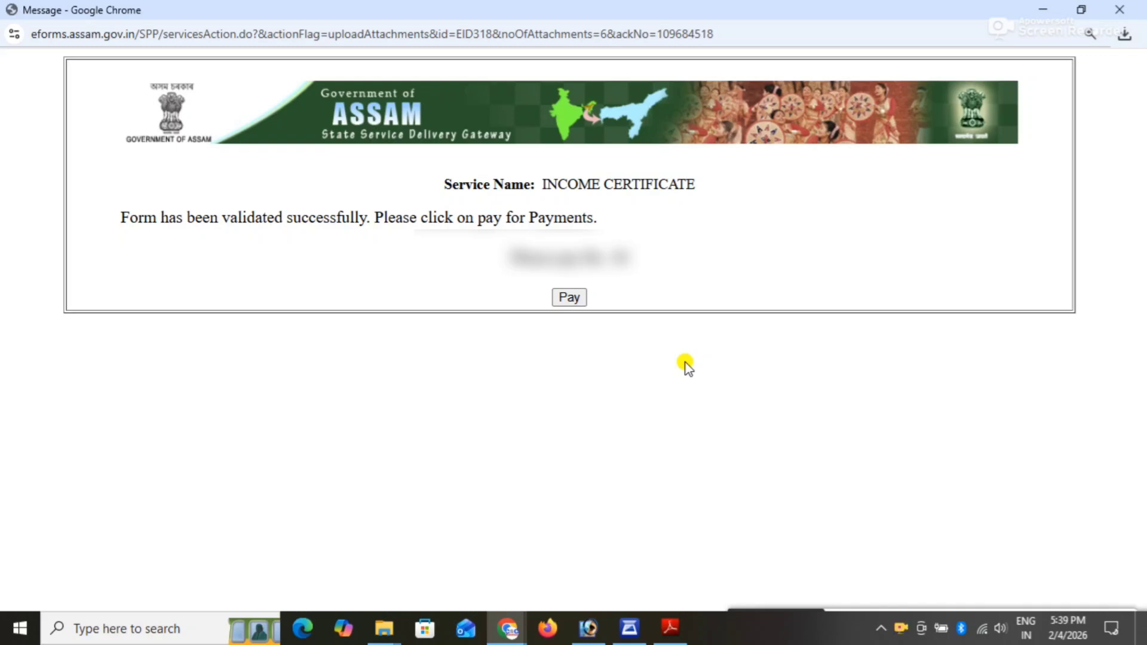
Start the application fee payment and proceed through the order summary and payment details to the PayU payment options.
{"action": "left_click", "coordinate": [575, 300]}
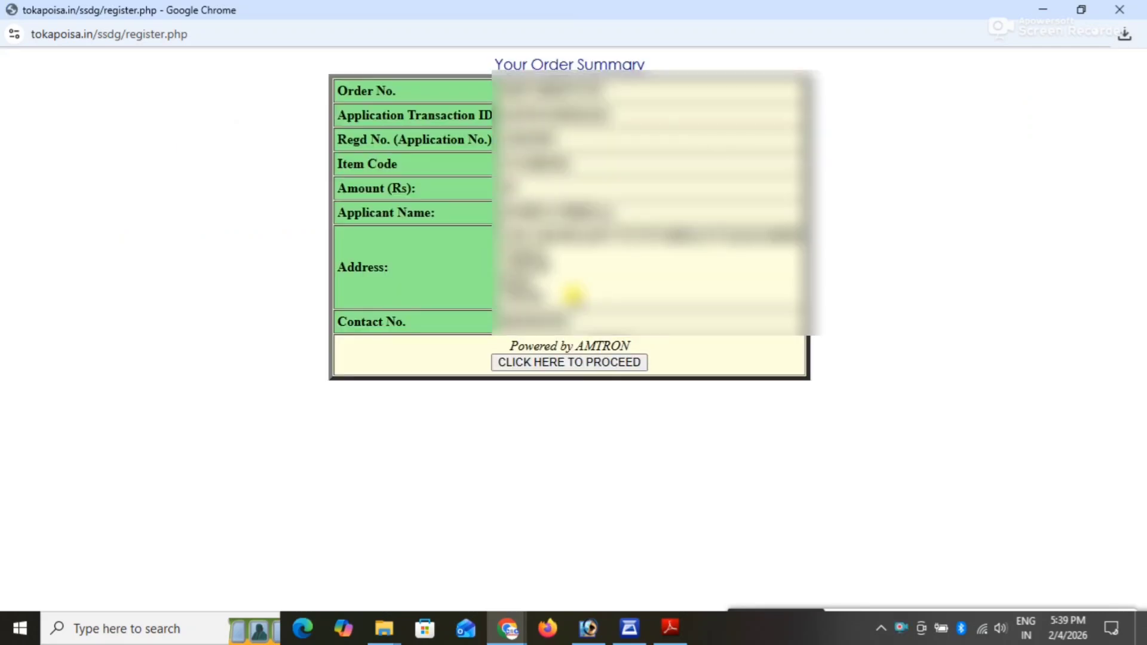
{"action": "left_click", "coordinate": [566, 363]}
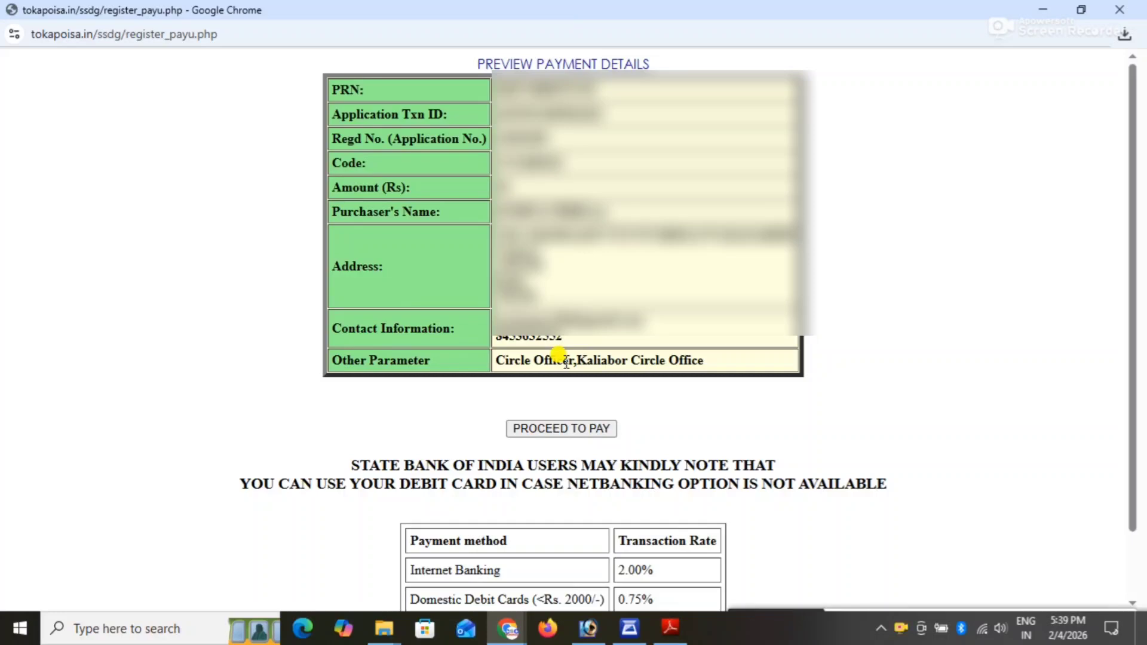
{"action": "left_click", "coordinate": [551, 426]}
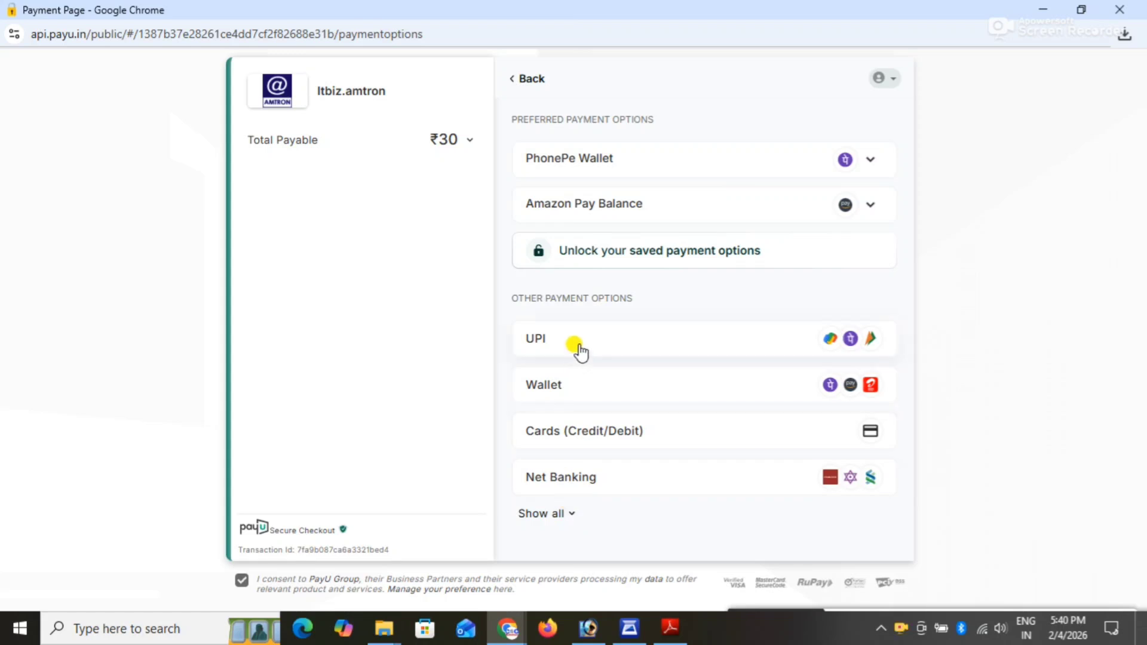
Choose UPI, generate a QR code for paying the fee, and send the payment form anyway despite the insecure connection.
{"action": "left_click", "coordinate": [661, 351]}
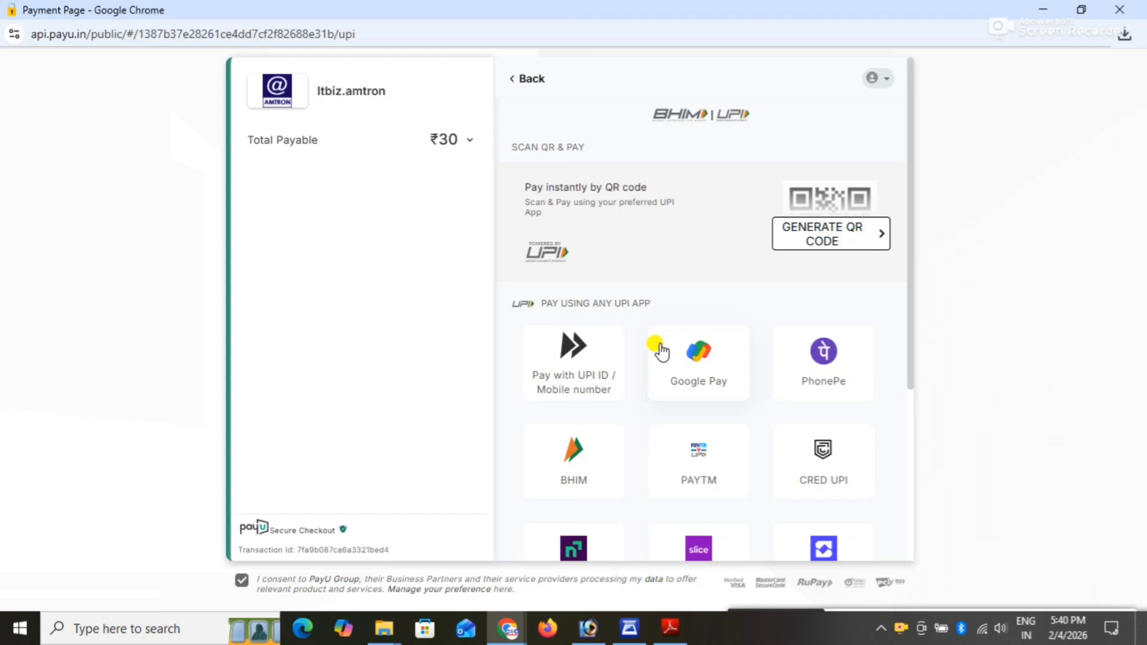
{"action": "left_click", "coordinate": [813, 242]}
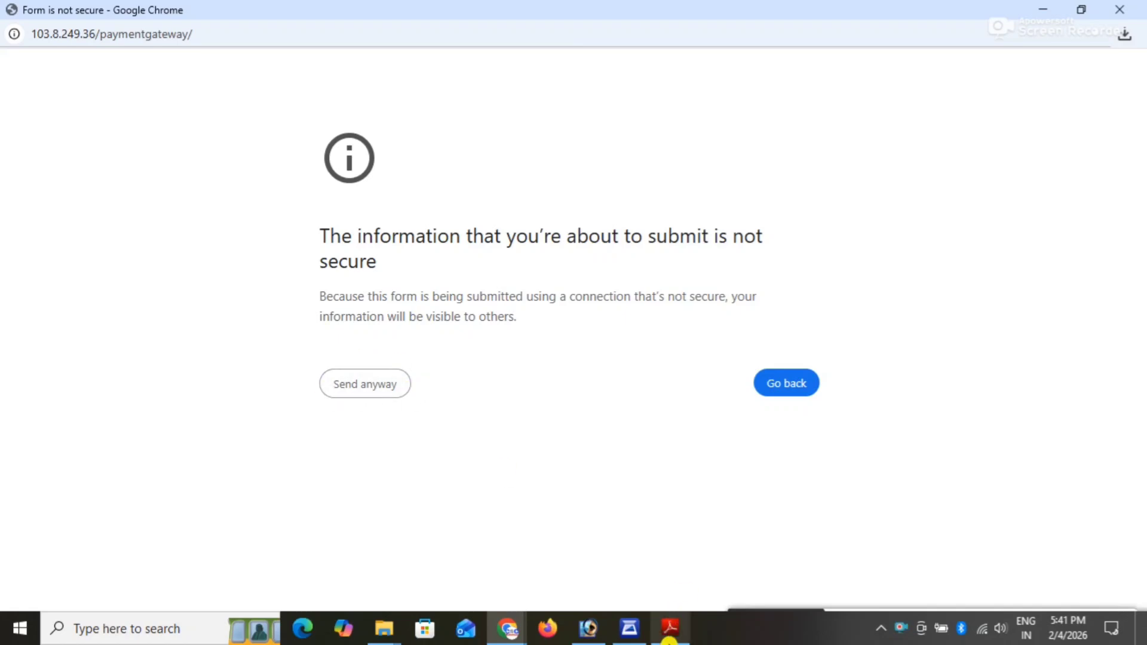
{"action": "left_click", "coordinate": [371, 392]}
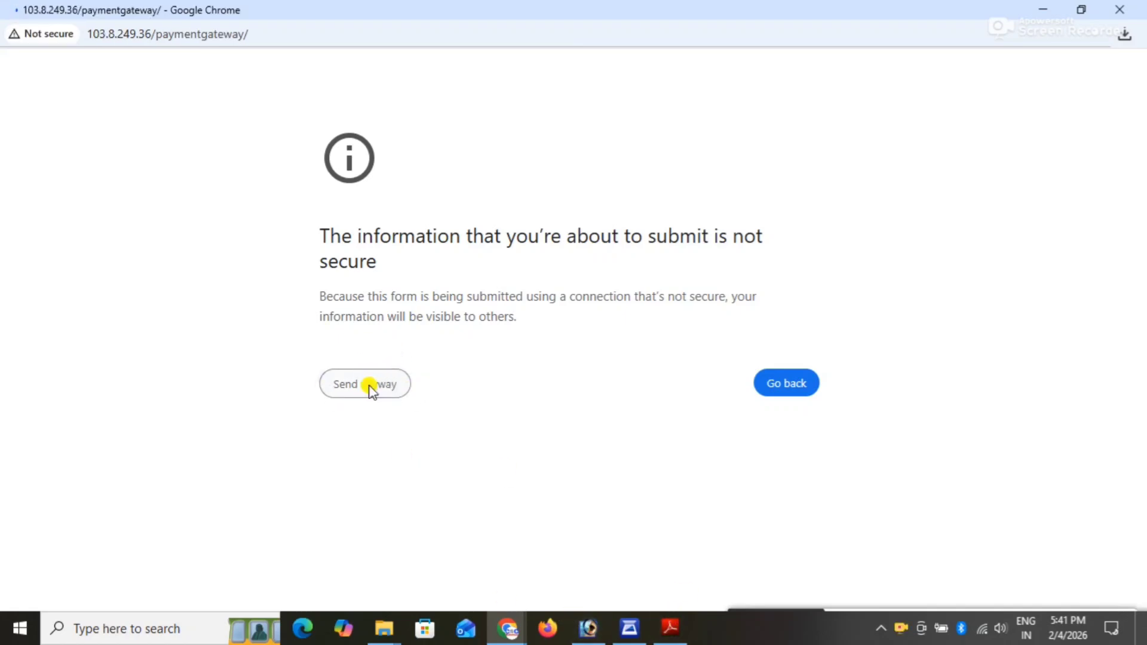